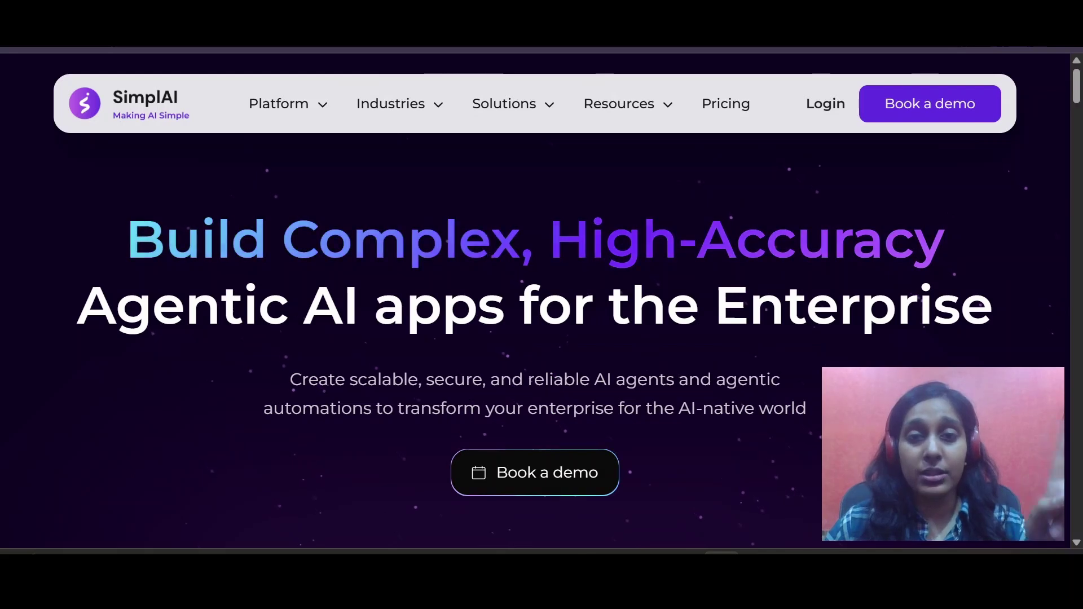
# Log in to the SimplAI platform and open the Tools section of the studio.
pyautogui.click(827, 104)
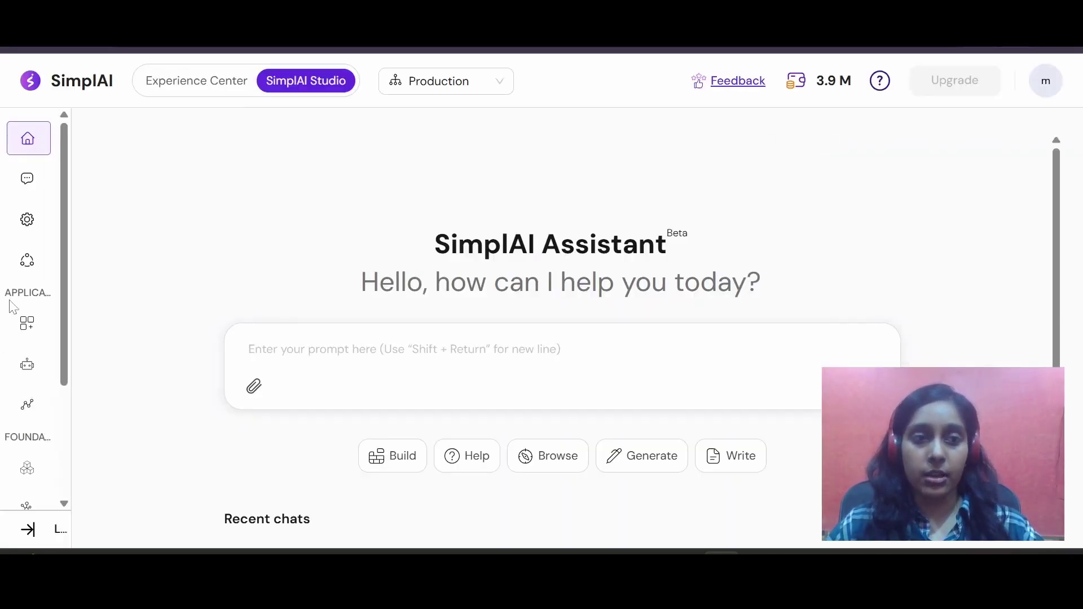
pyautogui.moveTo(29, 193)
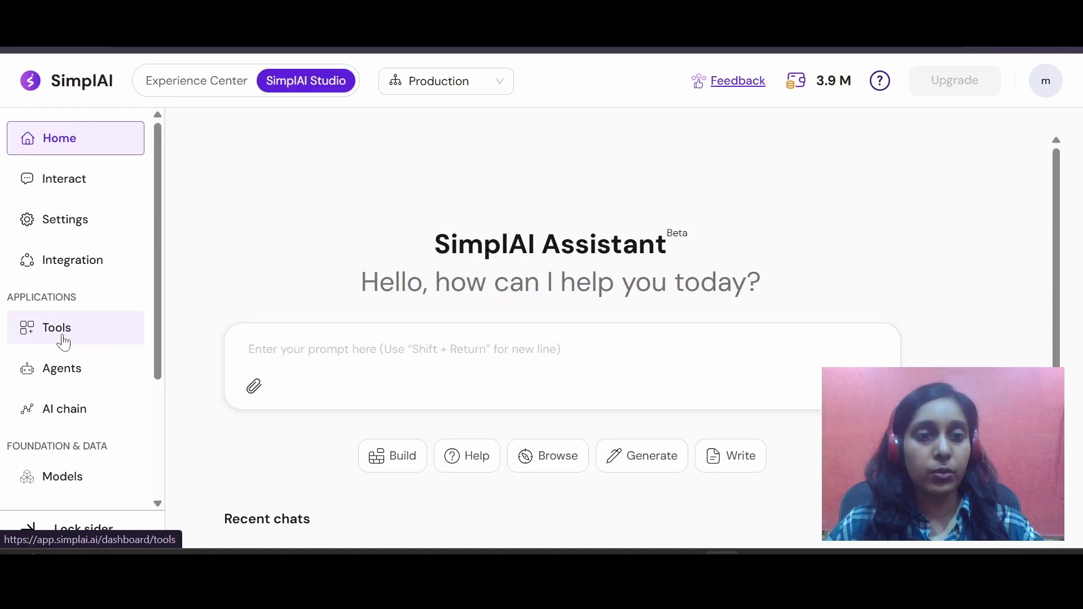
pyautogui.click(64, 343)
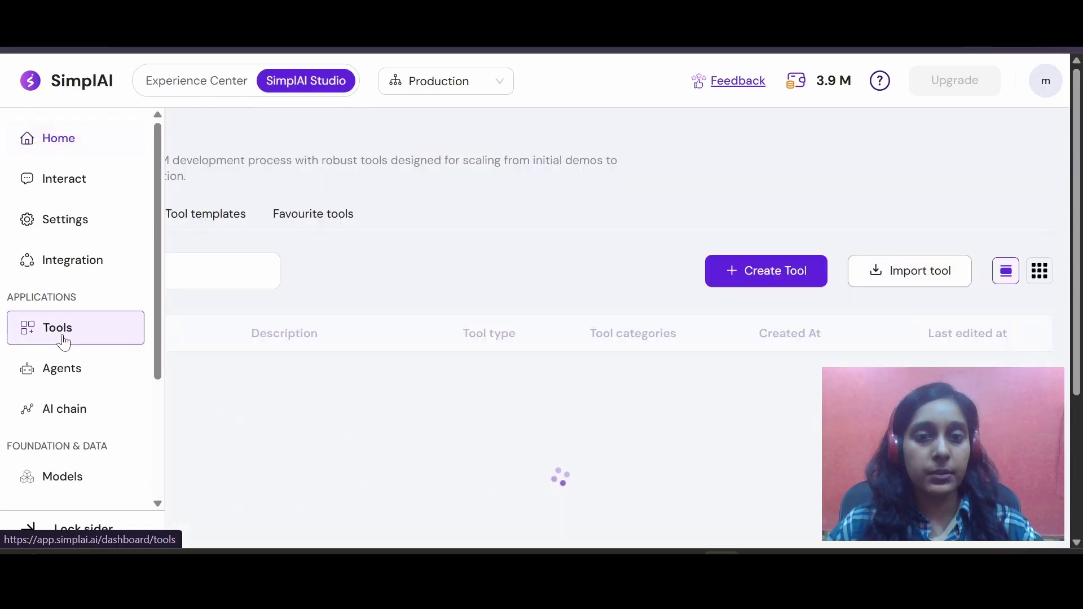
# Start a new tool and name it "Job Description Generator".
pyautogui.click(769, 271)
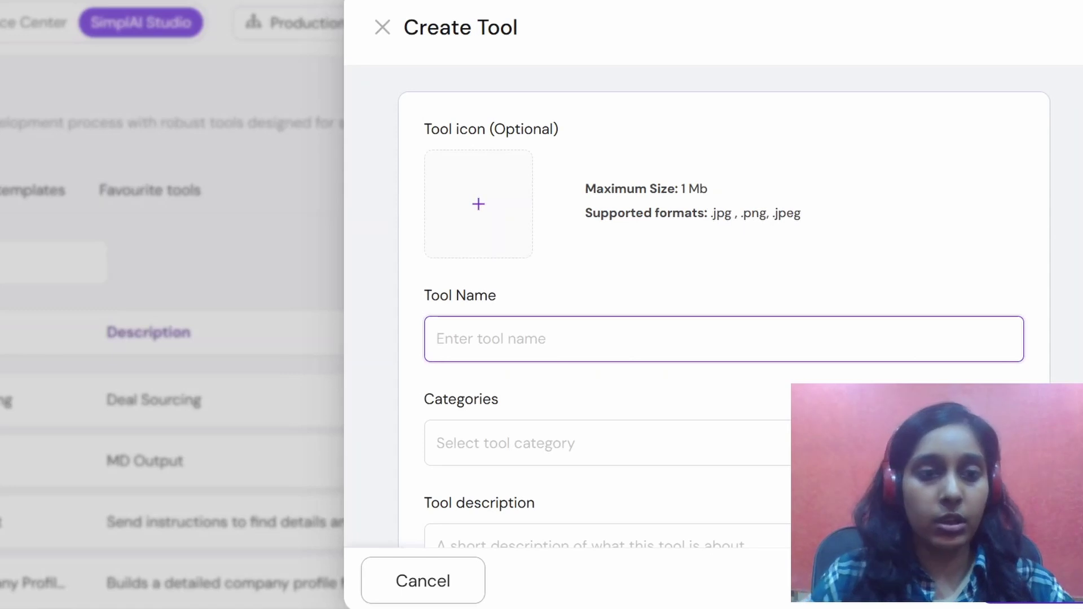
pyautogui.write('Job De')
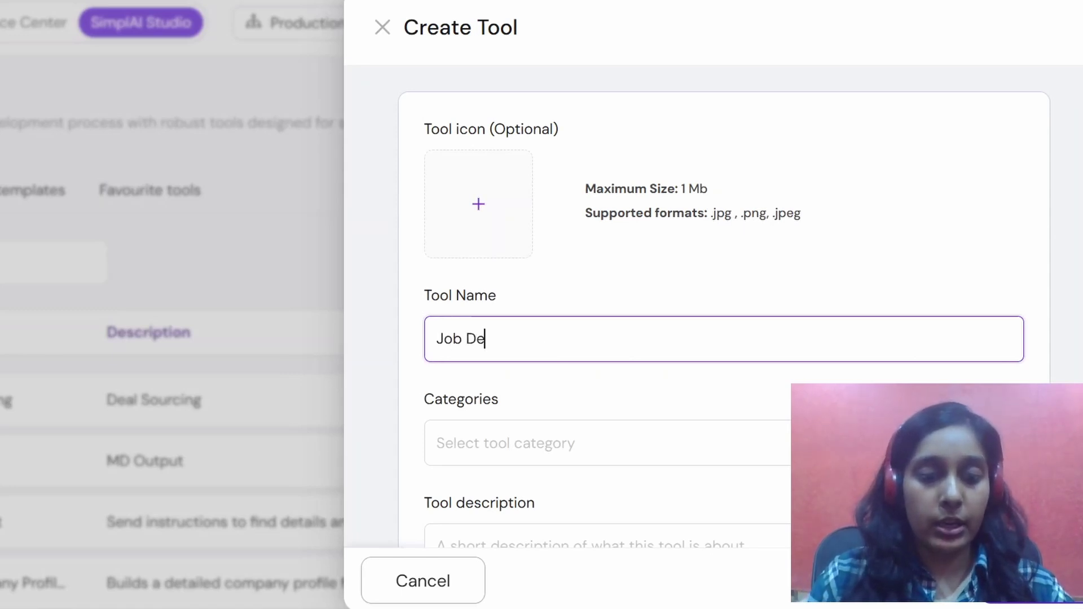
pyautogui.write('scription Generator')
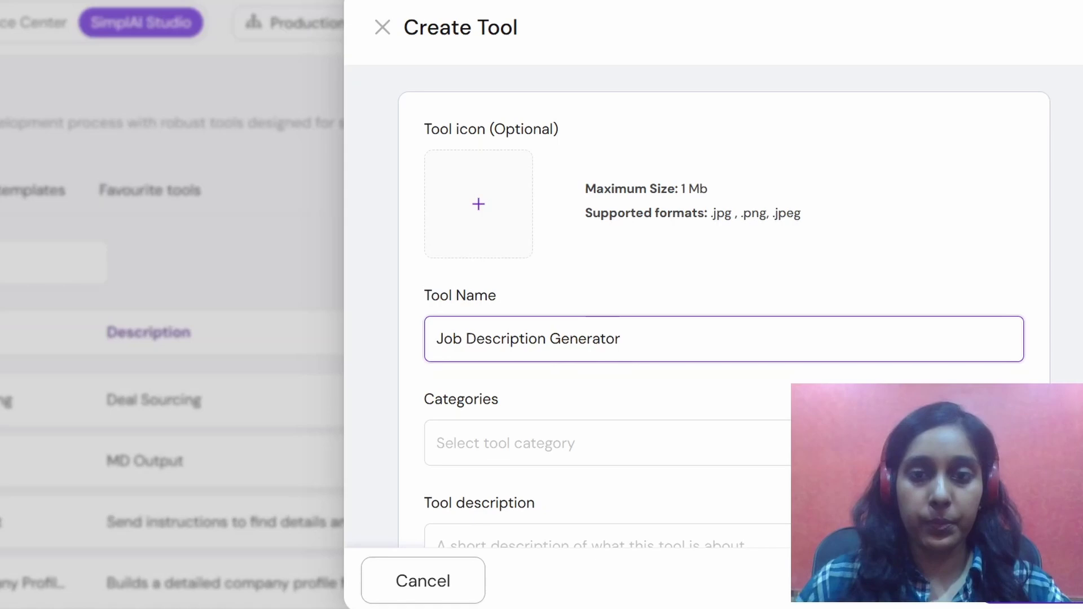
pyautogui.scroll(-4, 711, 338)
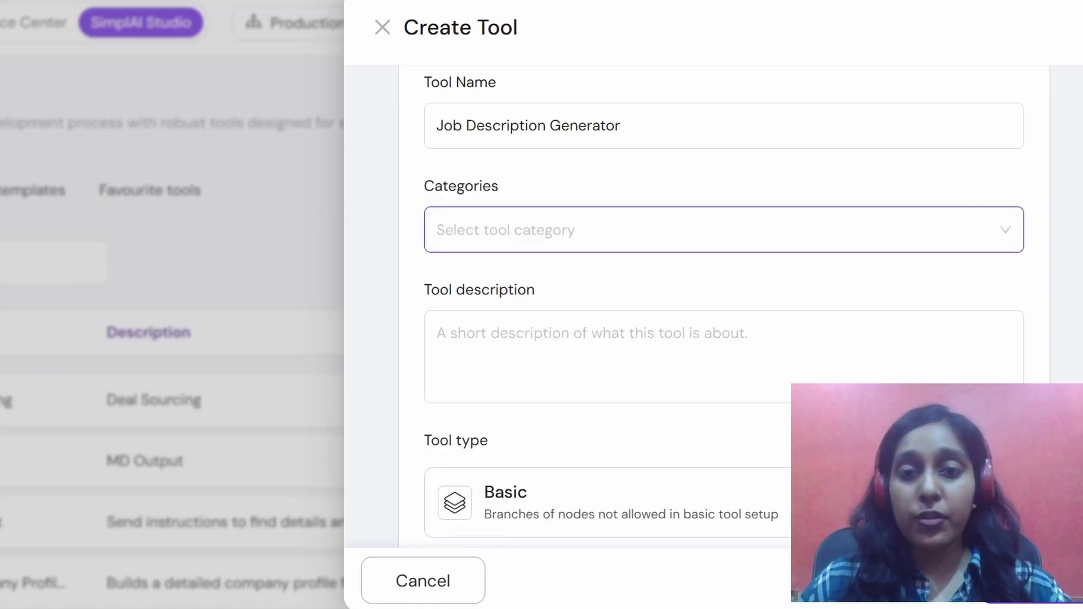
pyautogui.click(743, 210)
pyautogui.click(739, 198)
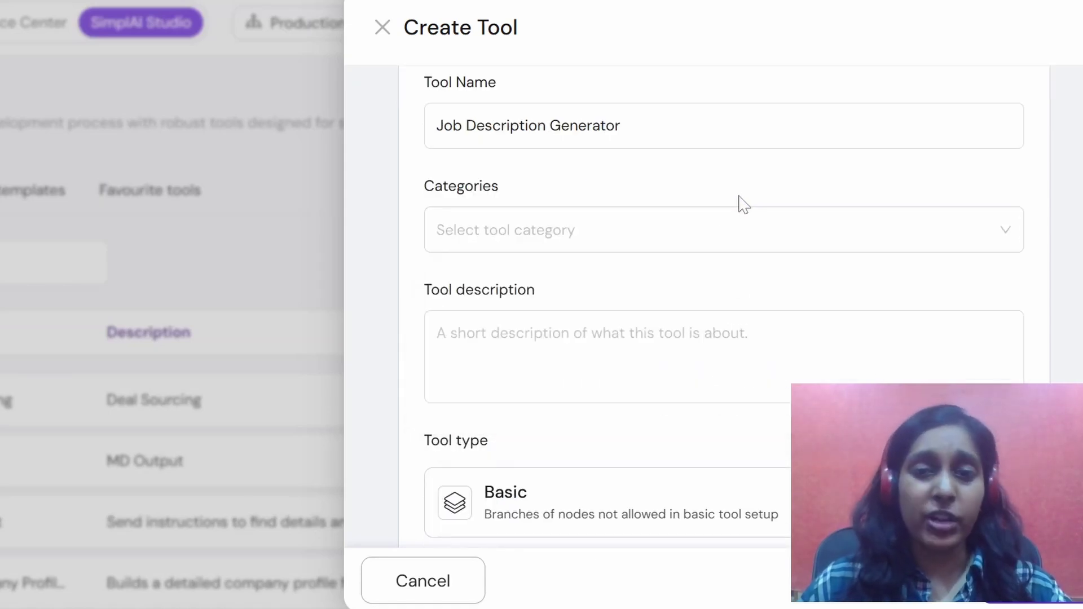
# Describe the tool as "Automatically drafts a polished job description from a concise role summary and key requirements" and create it.
pyautogui.scroll(-2, 734, 327)
pyautogui.click(728, 254)
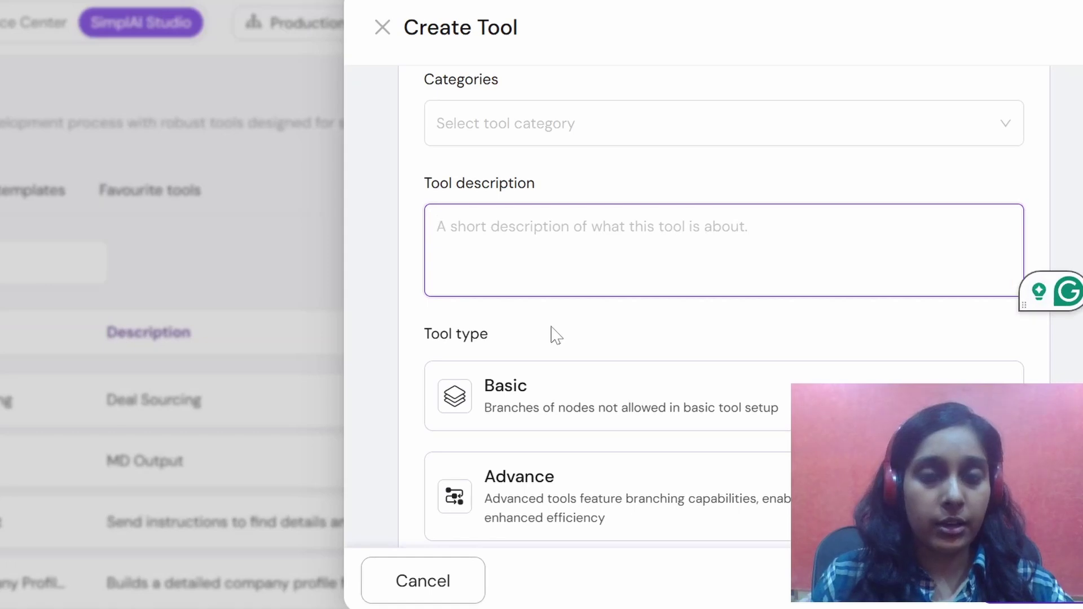
pyautogui.write('A')
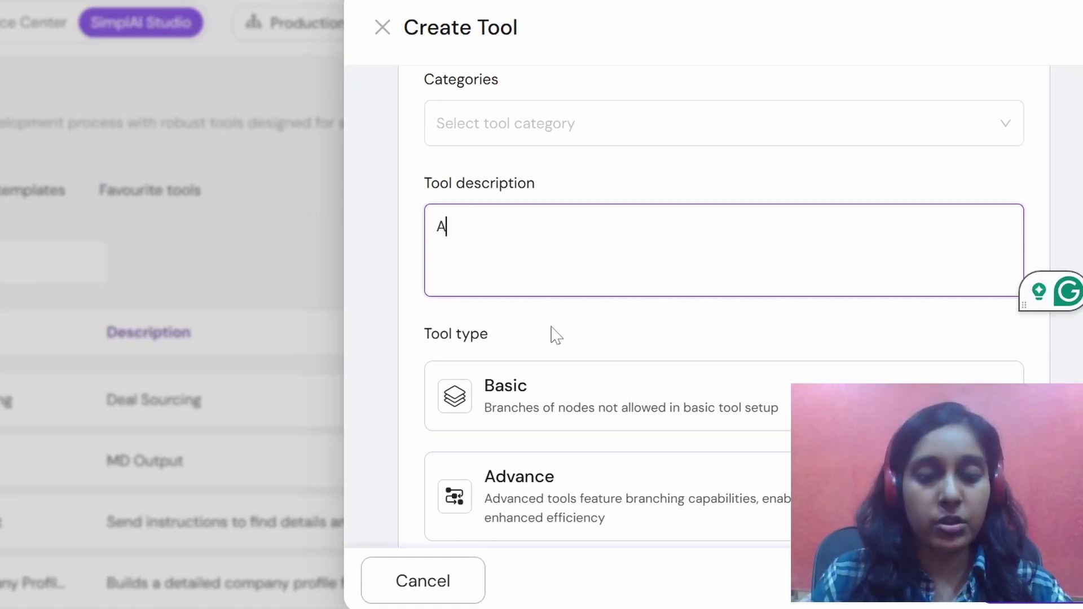
pyautogui.write('utomaticall')
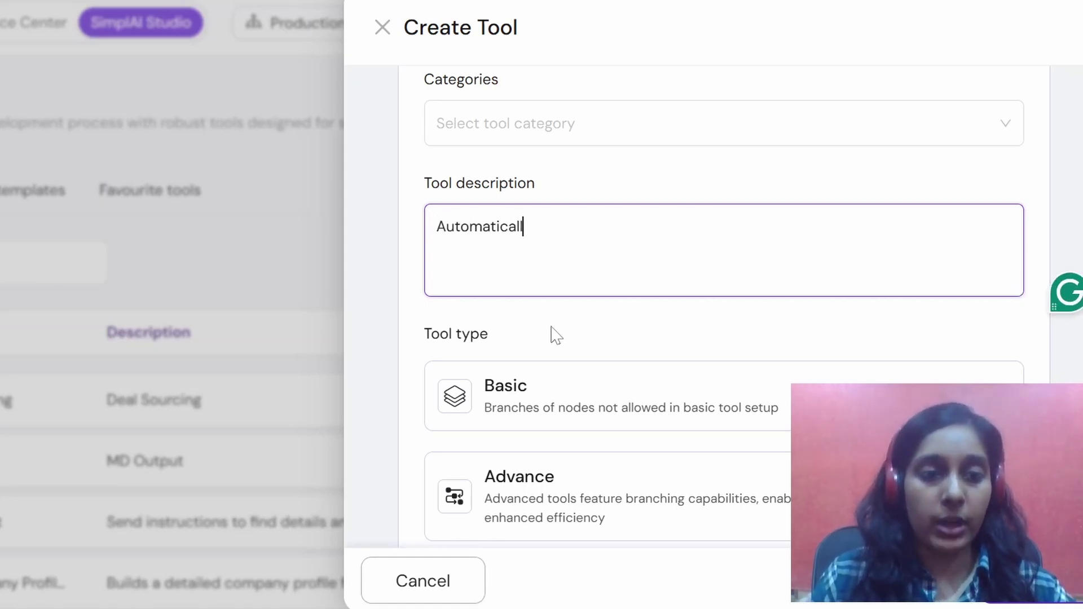
pyautogui.write('y drafts a polished')
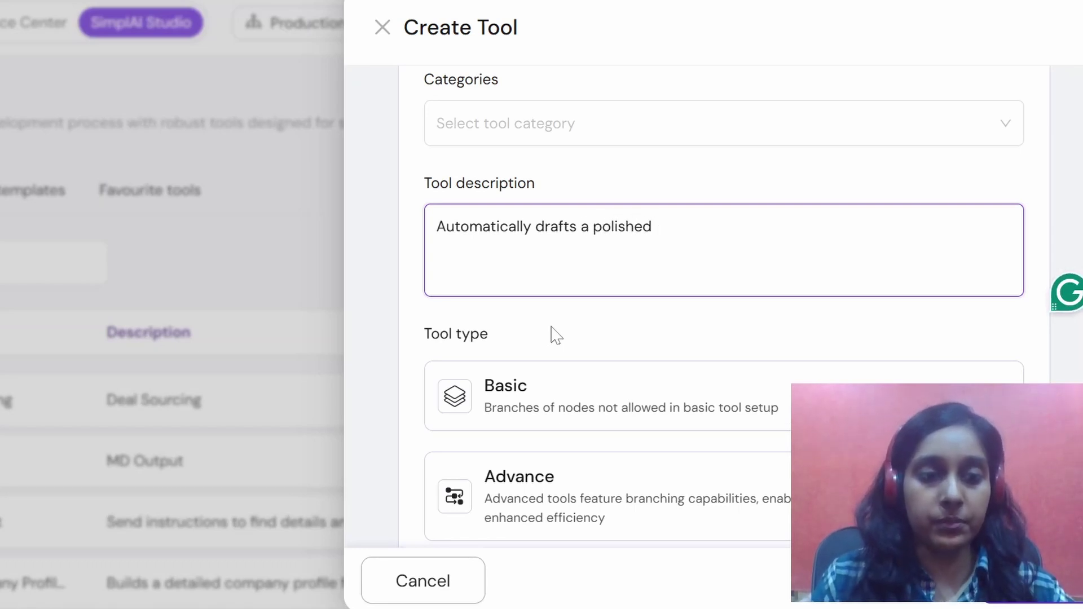
pyautogui.write(' ajob descr')
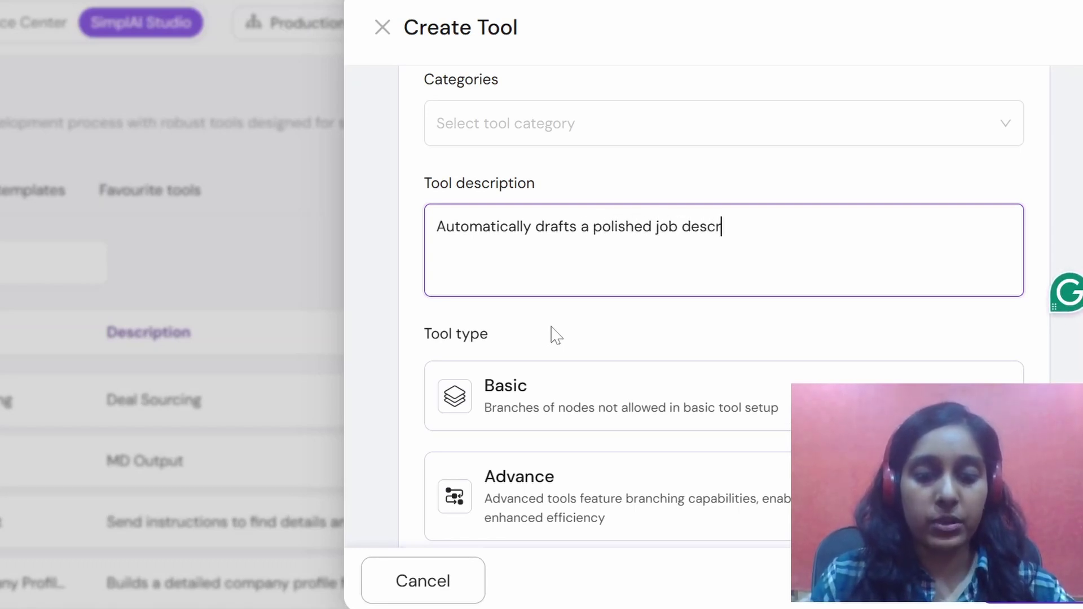
pyautogui.write('iption fr')
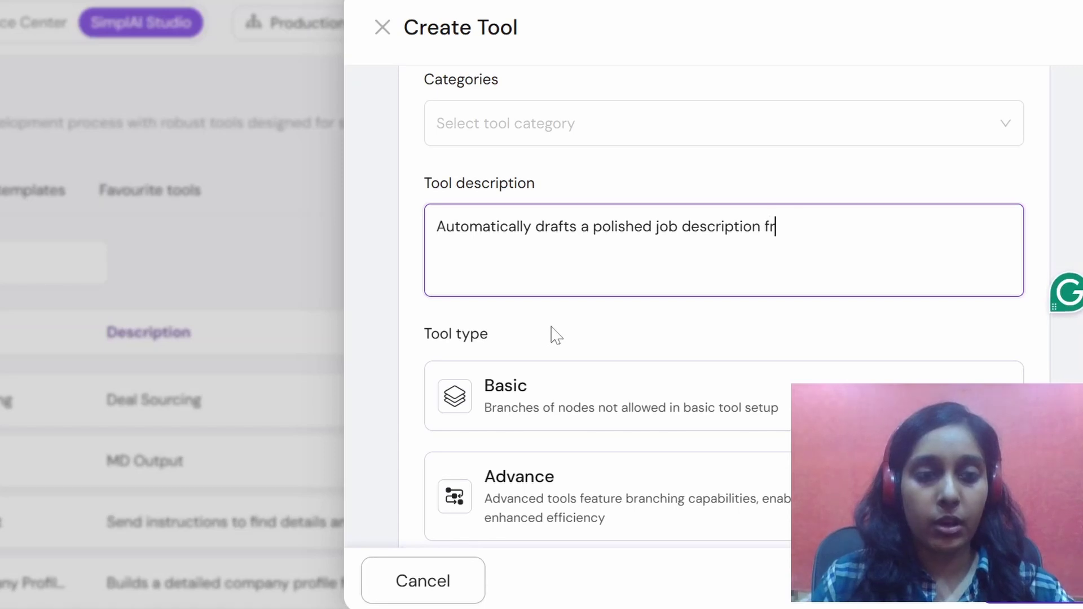
pyautogui.write('om a concise role')
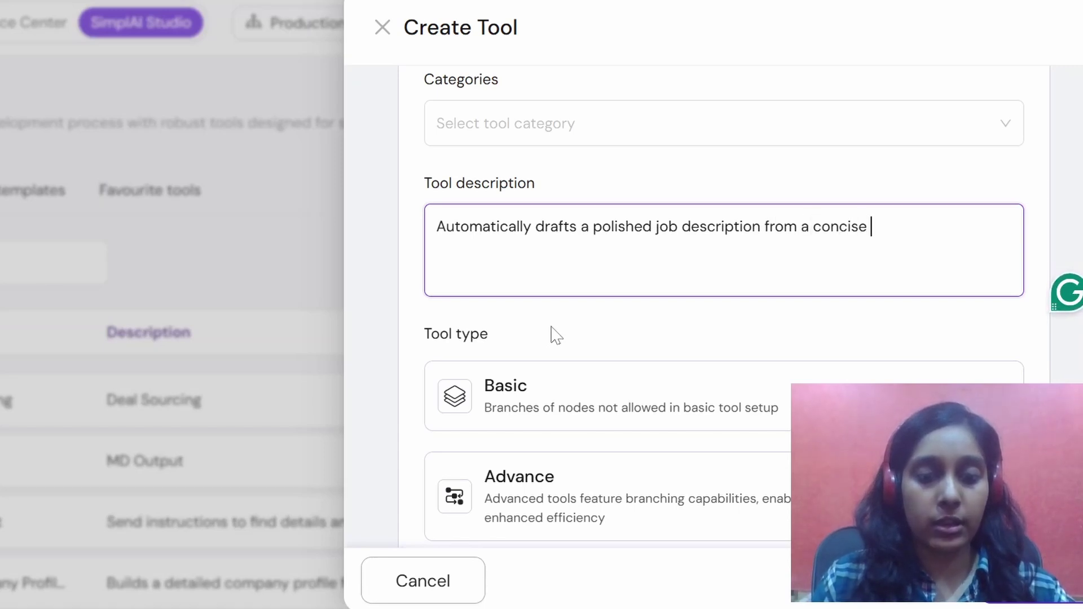
pyautogui.write(' summary and key requirements')
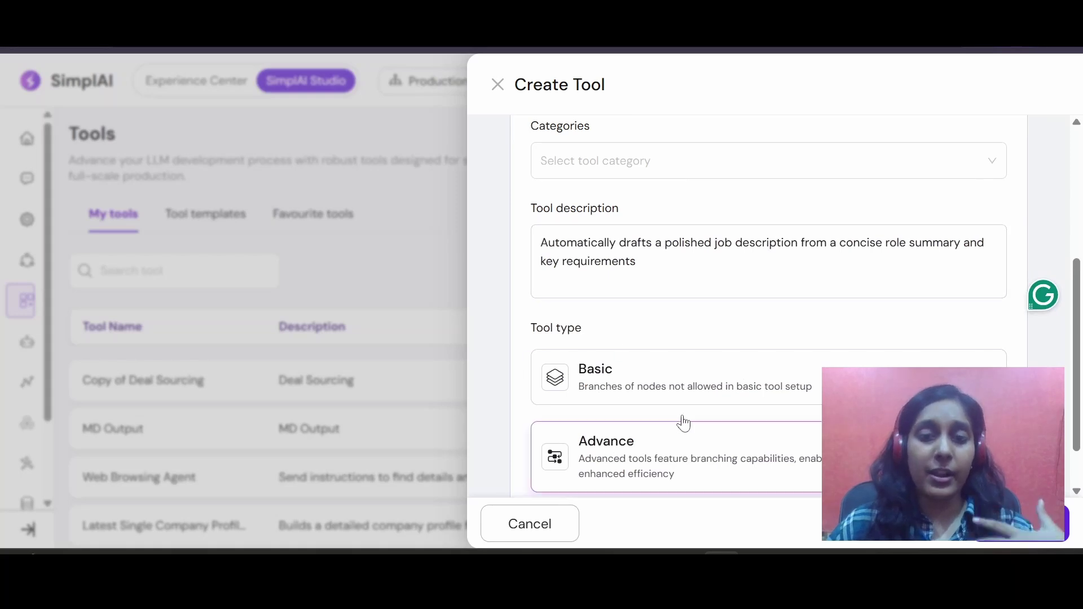
pyautogui.scroll(-1, 683, 423)
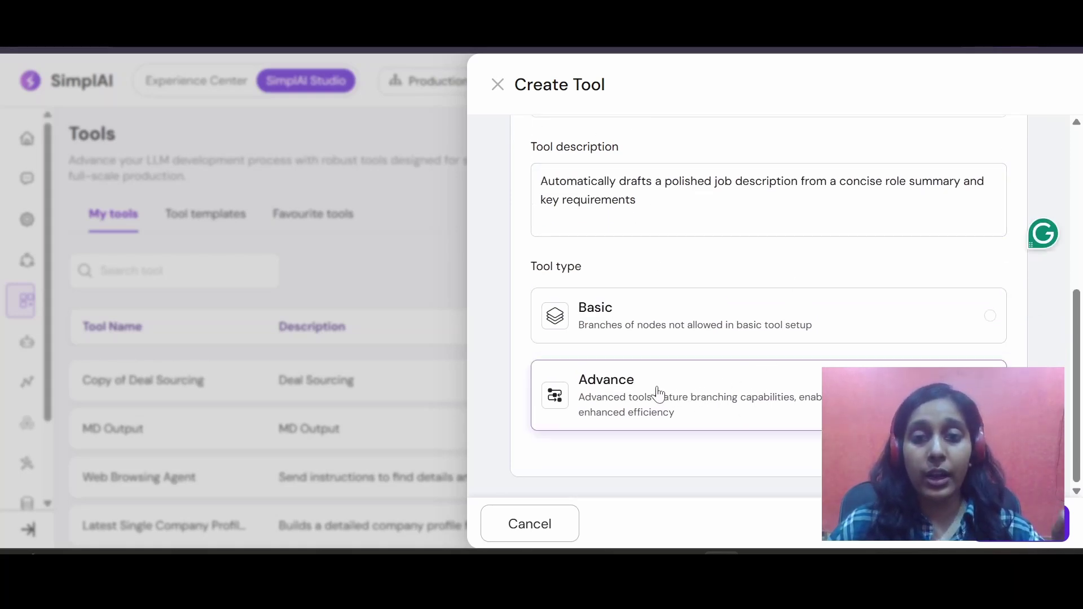
pyautogui.click(1016, 523)
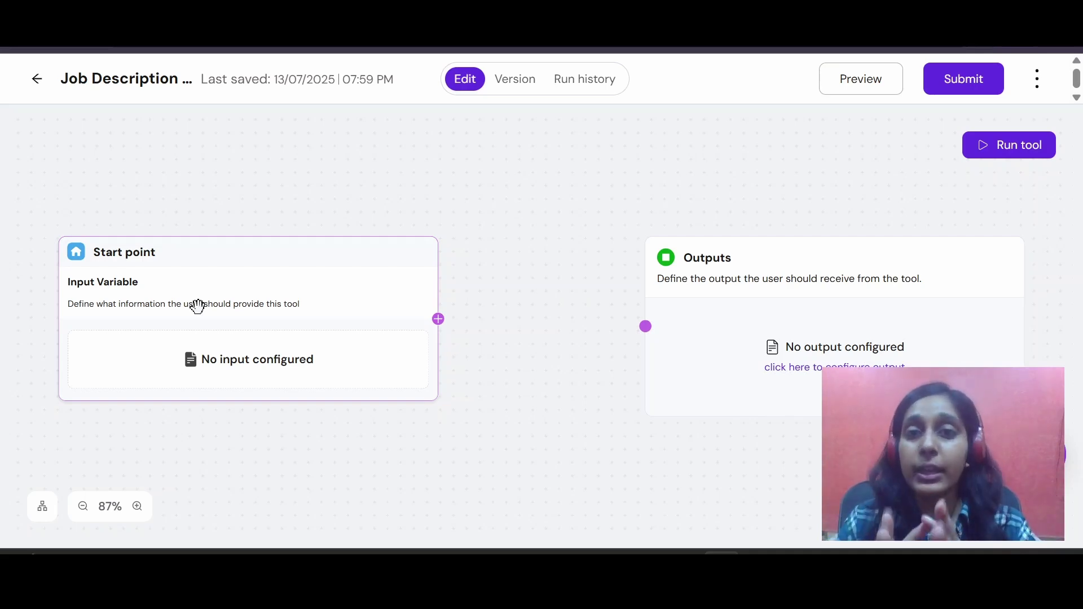
# Add a Text input "role_summary" to the start point, described as "A one sentence overview of the role", with test value "Marketing manager leading different digital campaigns".
pyautogui.click(306, 319)
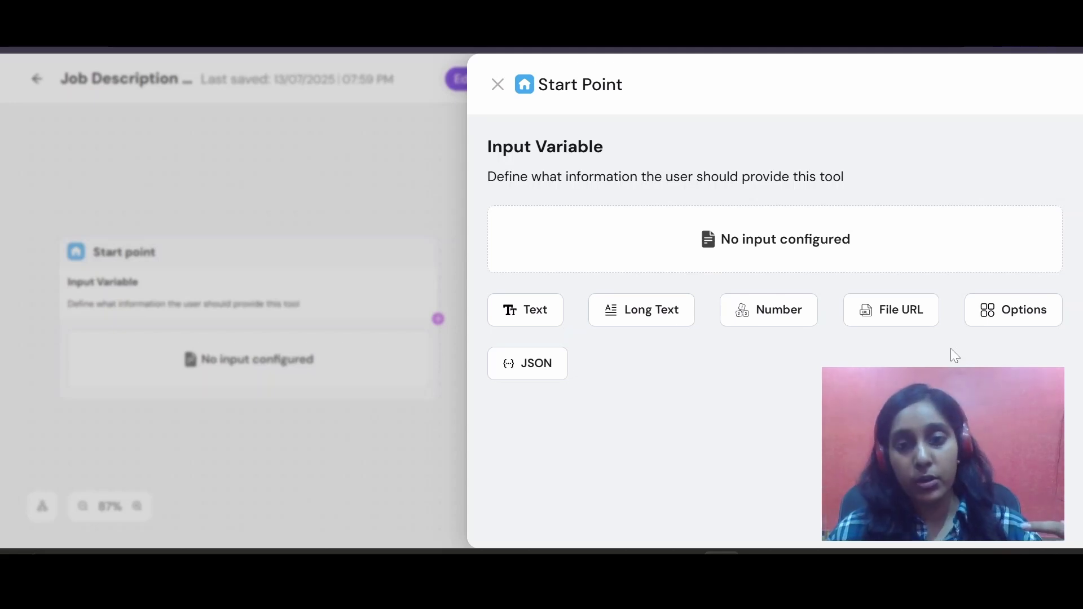
pyautogui.click(516, 310)
pyautogui.click(515, 275)
pyautogui.write('role')
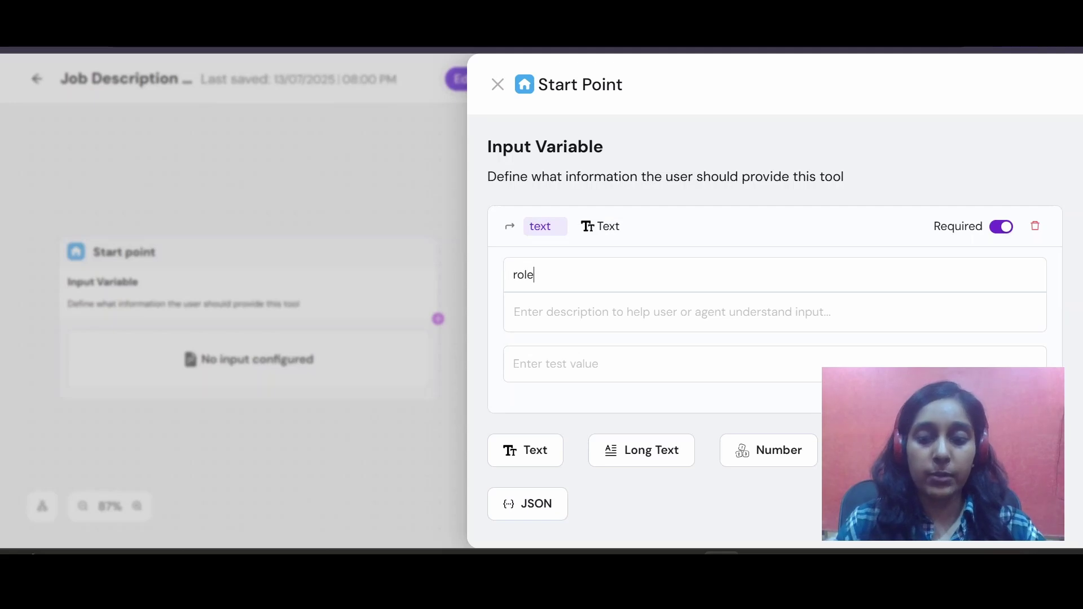
pyautogui.write('_summary')
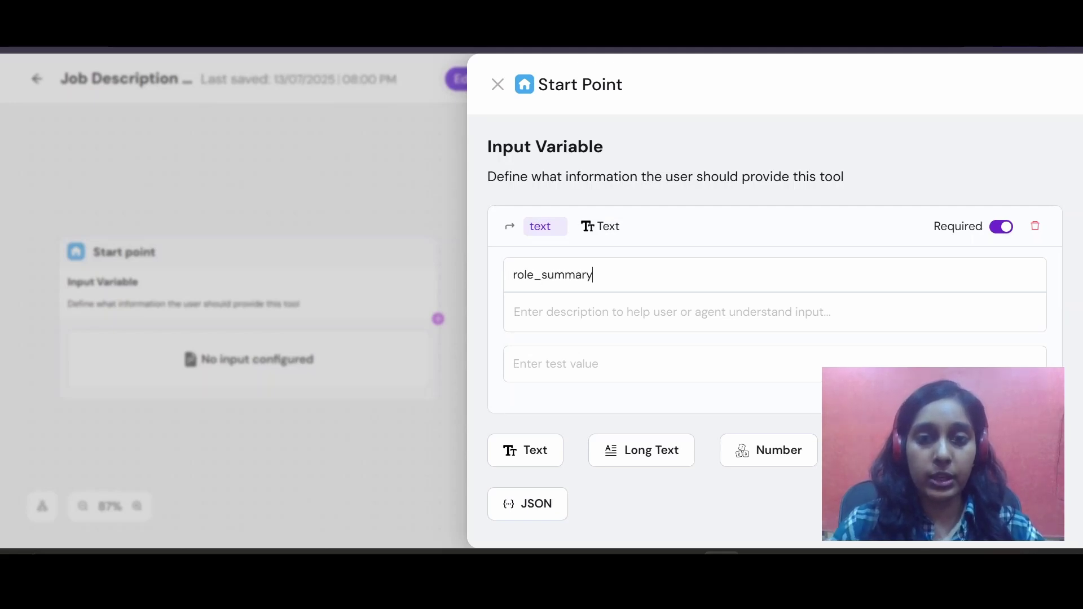
pyautogui.click(518, 312)
pyautogui.write('A')
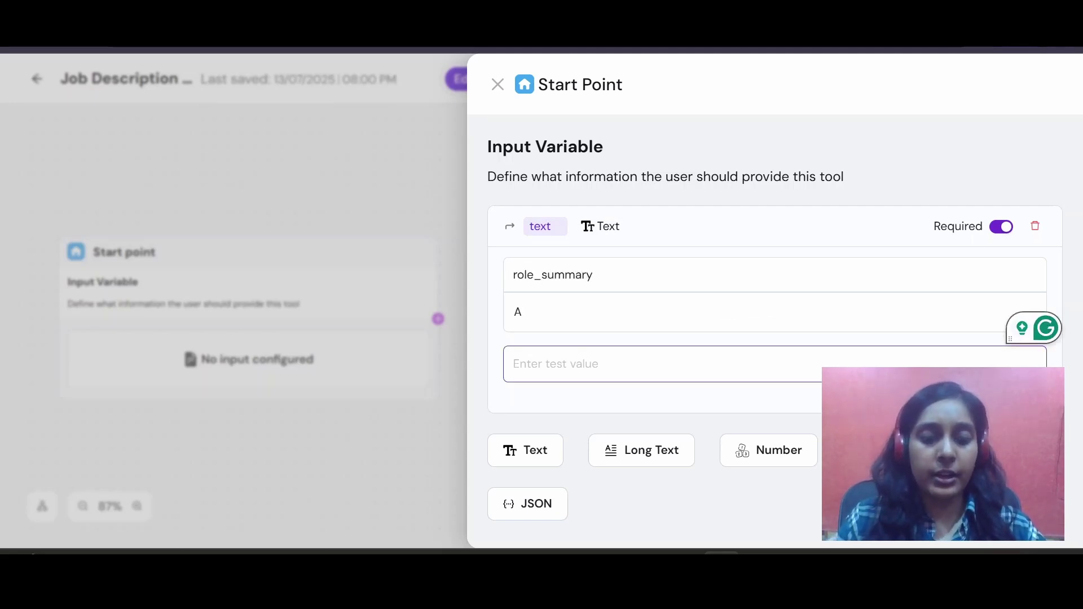
pyautogui.write(' one sentence over')
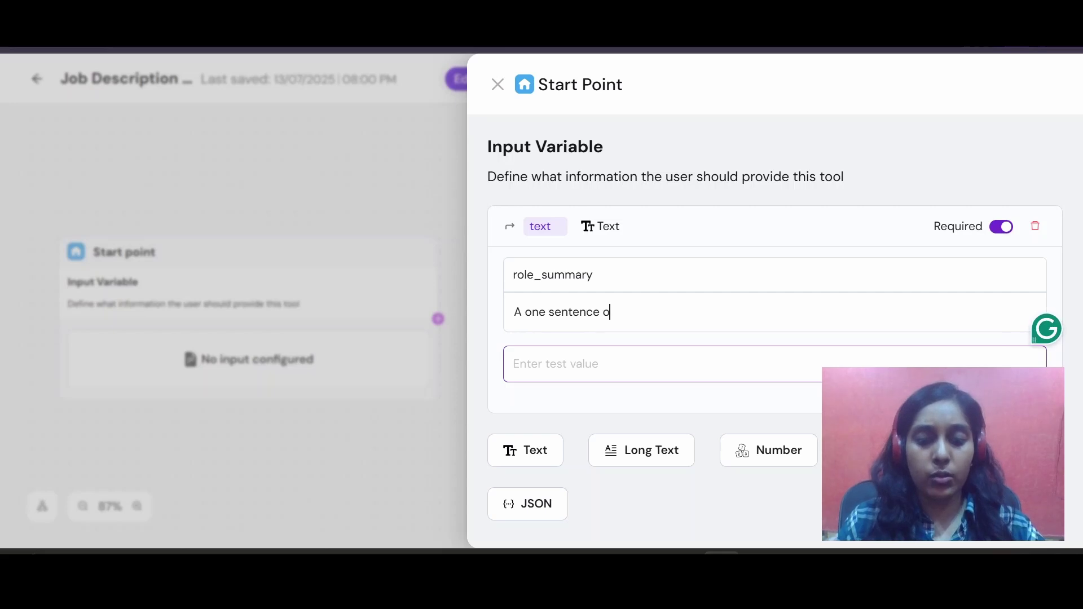
pyautogui.write('view of the role')
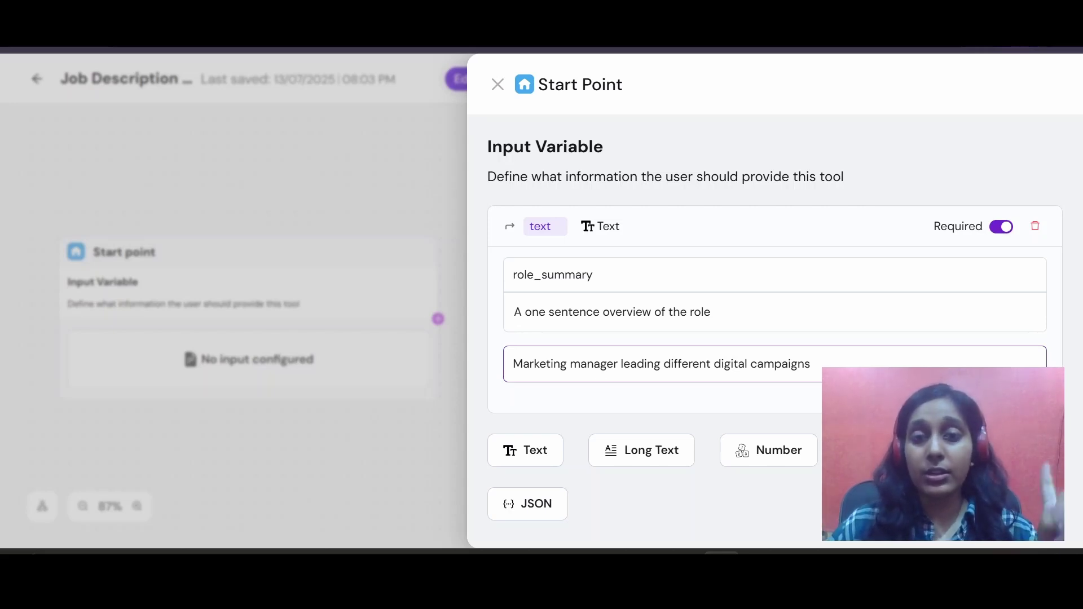
# Add a Long Text input named "key_requirements" with the description "A Bullet-point list of skills, experience, and qualifications".
pyautogui.click(646, 448)
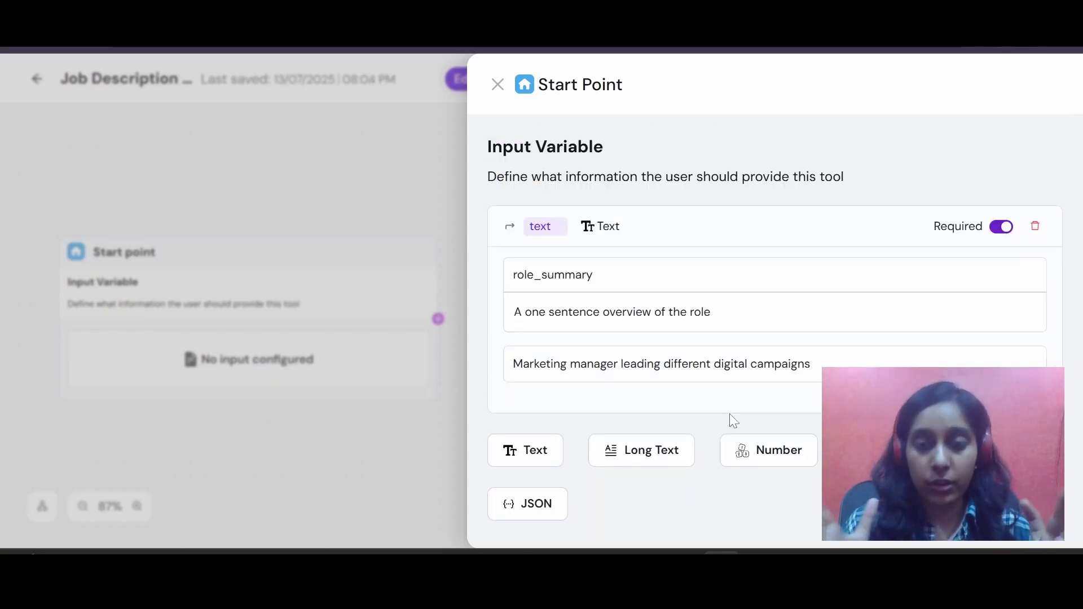
pyautogui.click(635, 450)
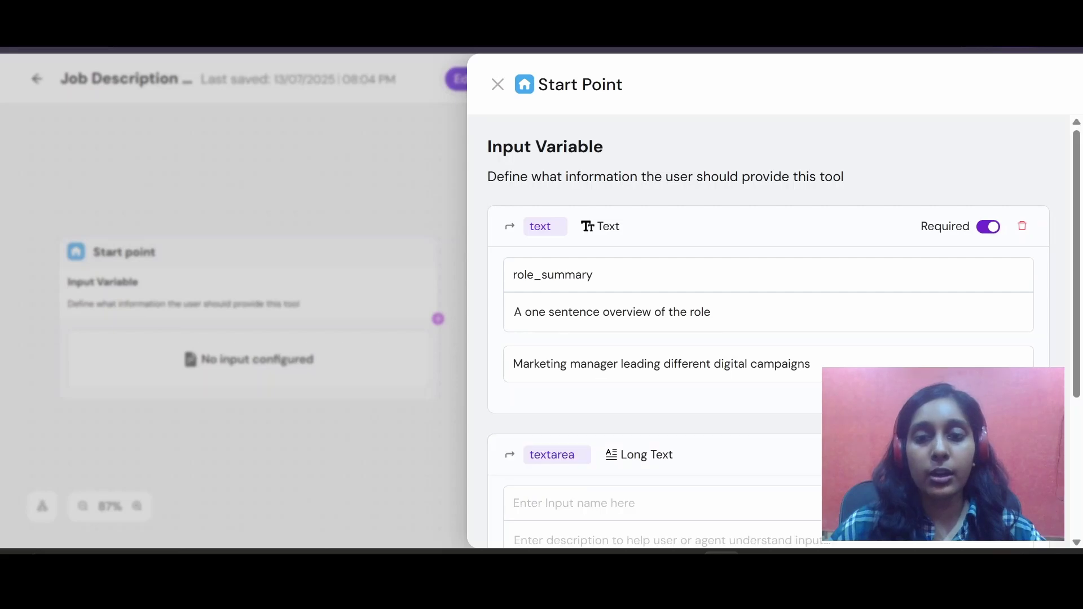
pyautogui.scroll(-3, 636, 452)
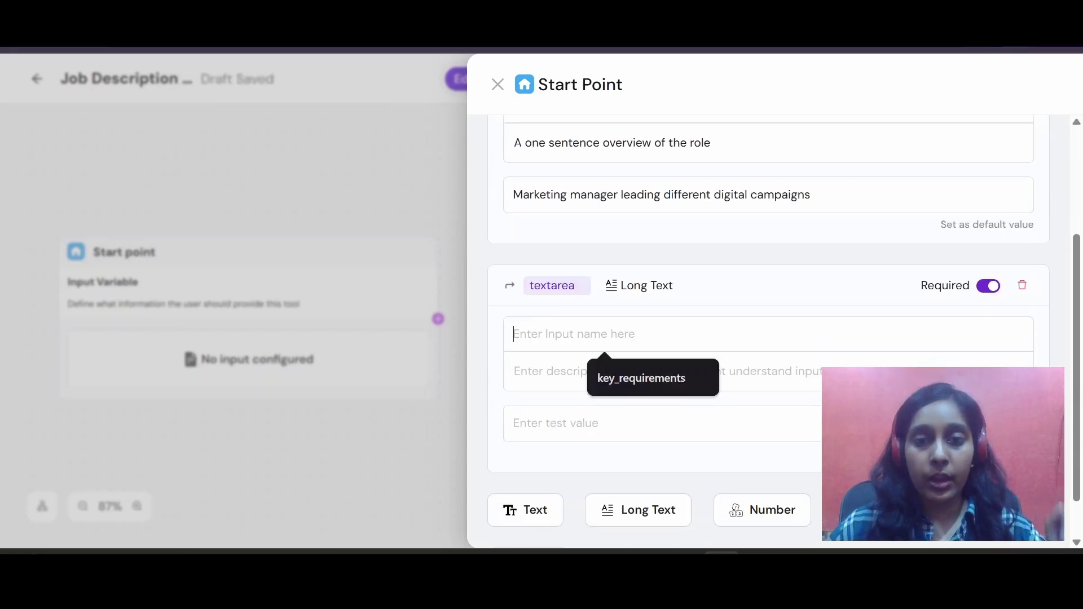
pyautogui.click(647, 378)
pyautogui.click(647, 377)
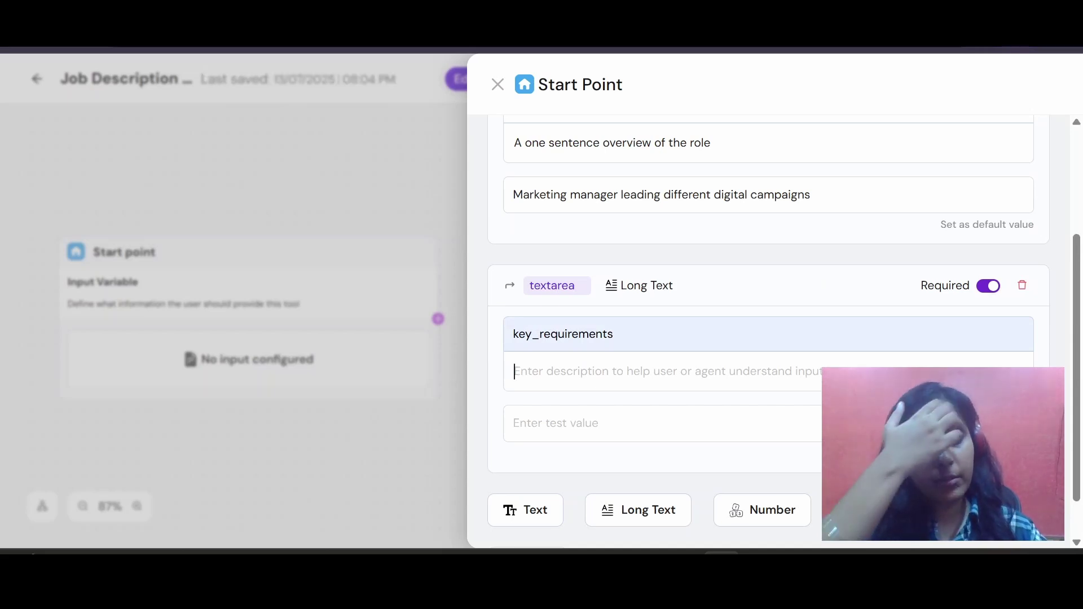
pyautogui.write('Bullet po')
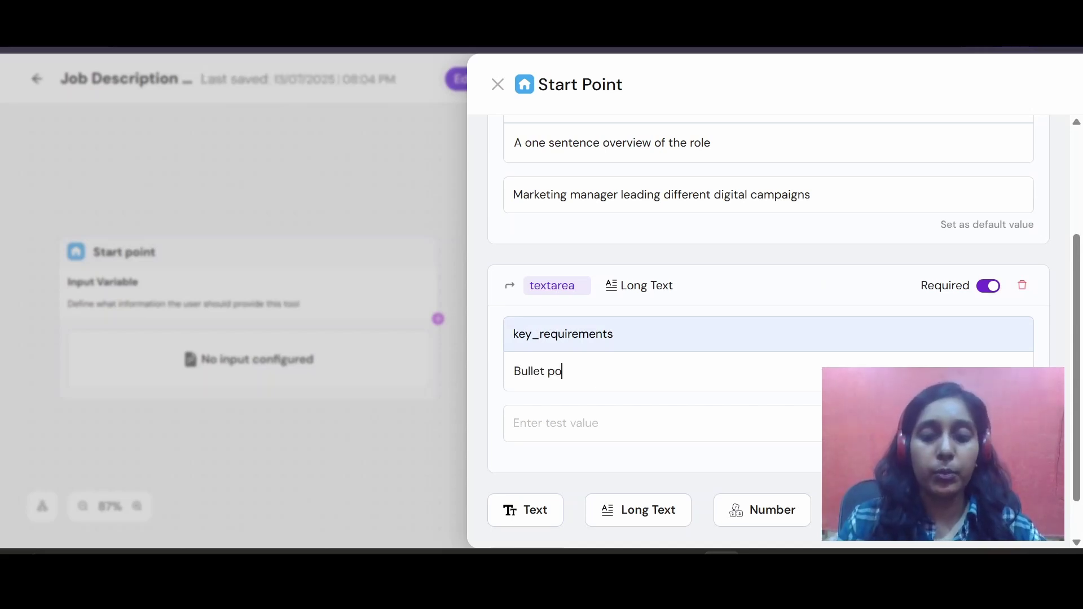
pyautogui.write('ints')
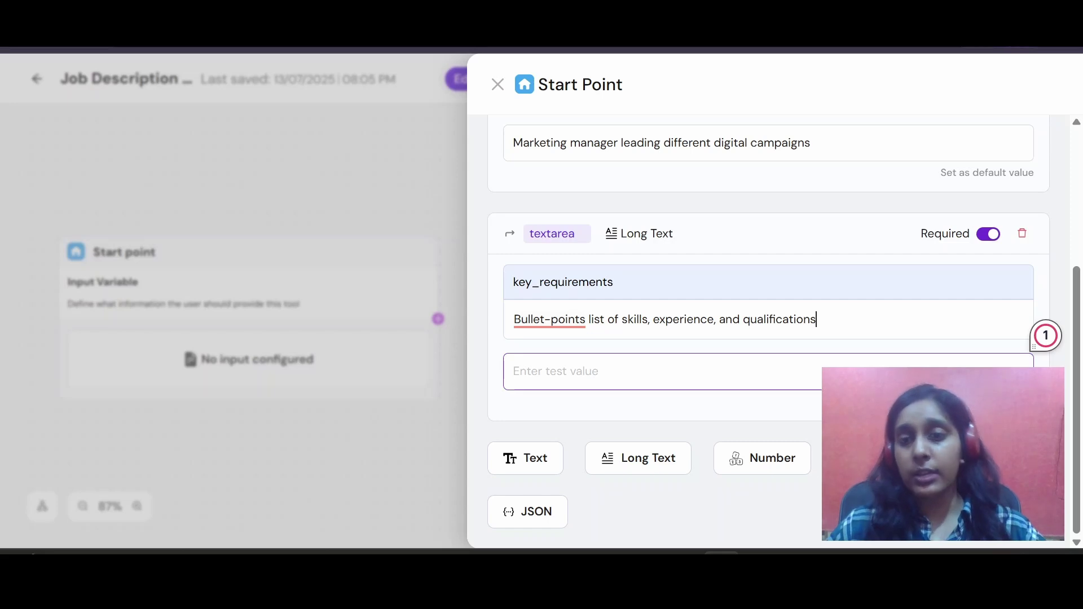
pyautogui.click(818, 319)
pyautogui.click(566, 319)
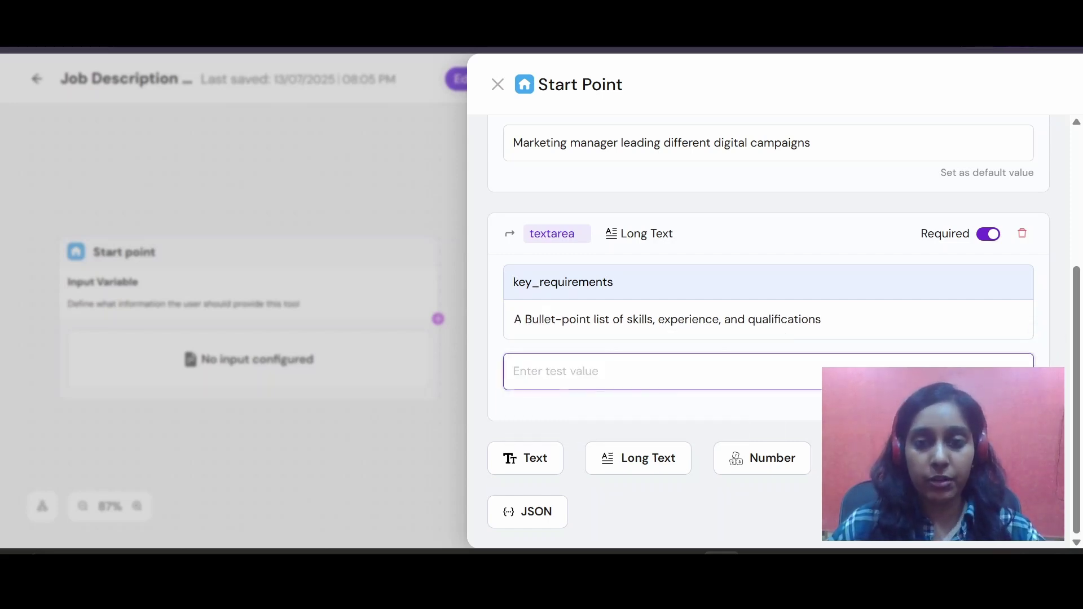
# Set the key_requirements test value to three bullets: "5+ years in B2B marketing", "Google Ads & SEO expertise" and "Strong analytical skills".
pyautogui.write('• 5+ years in B2B marketing • Google Ads & SEO expertise • Strong analytical skills"')
pyautogui.scroll(-1, 785, 332)
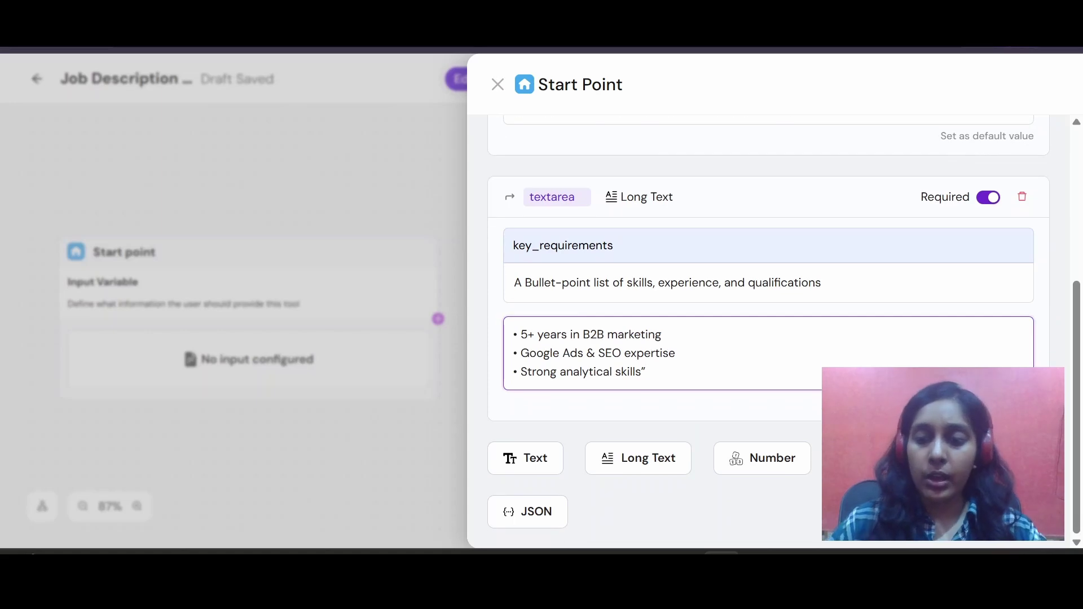
pyautogui.press('BackSpace')
pyautogui.click(731, 424)
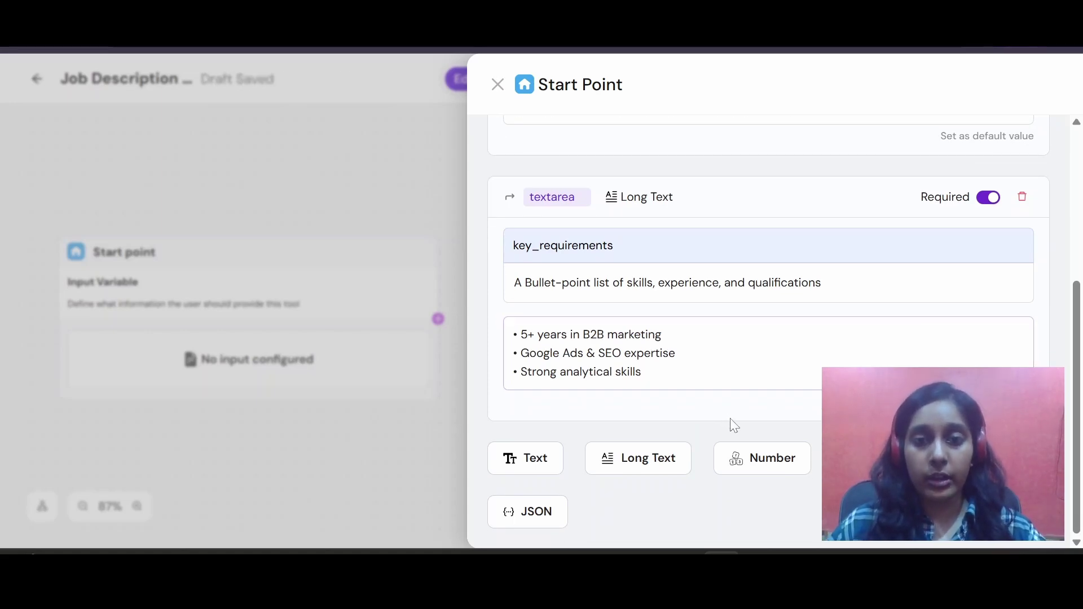
pyautogui.scroll(4, 730, 418)
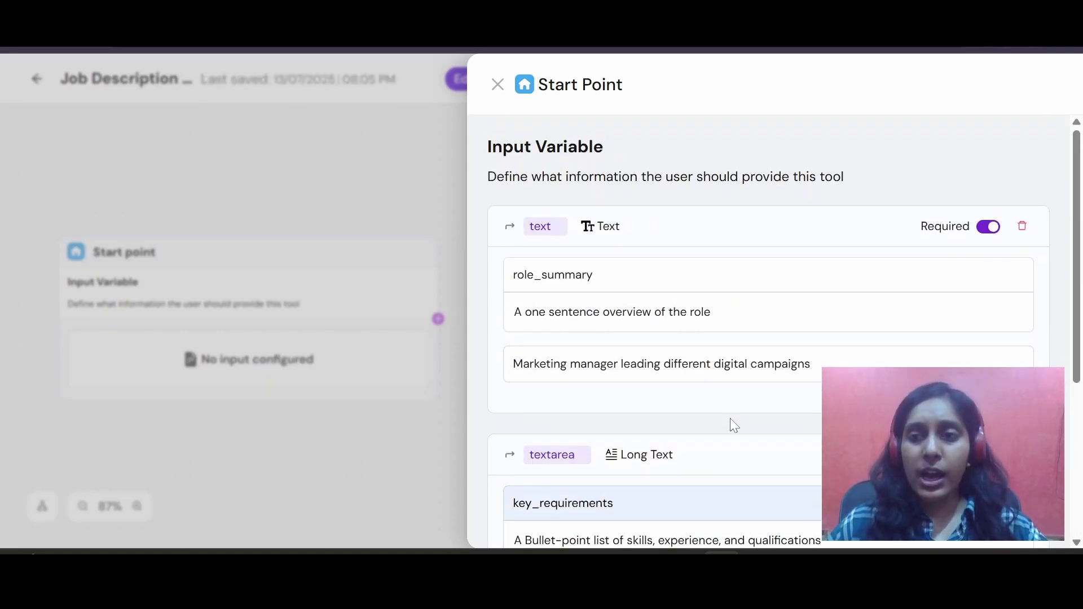
pyautogui.scroll(-4, 730, 418)
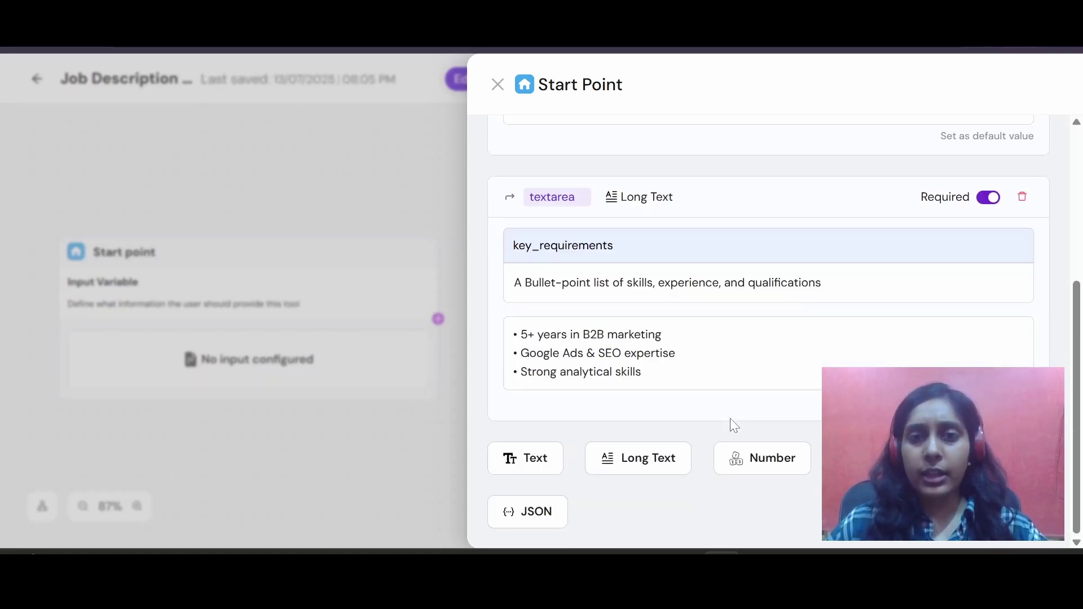
# Close the start point settings and move the Start point and Outputs nodes further apart on the canvas.
pyautogui.click(498, 85)
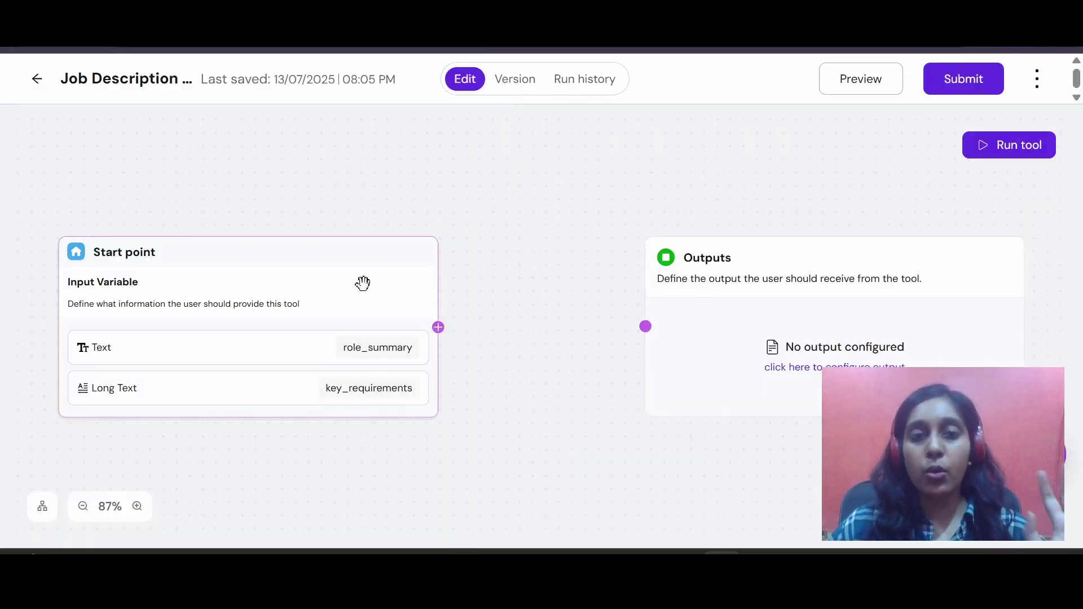
pyautogui.moveTo(363, 282); pyautogui.dragTo(317, 268)
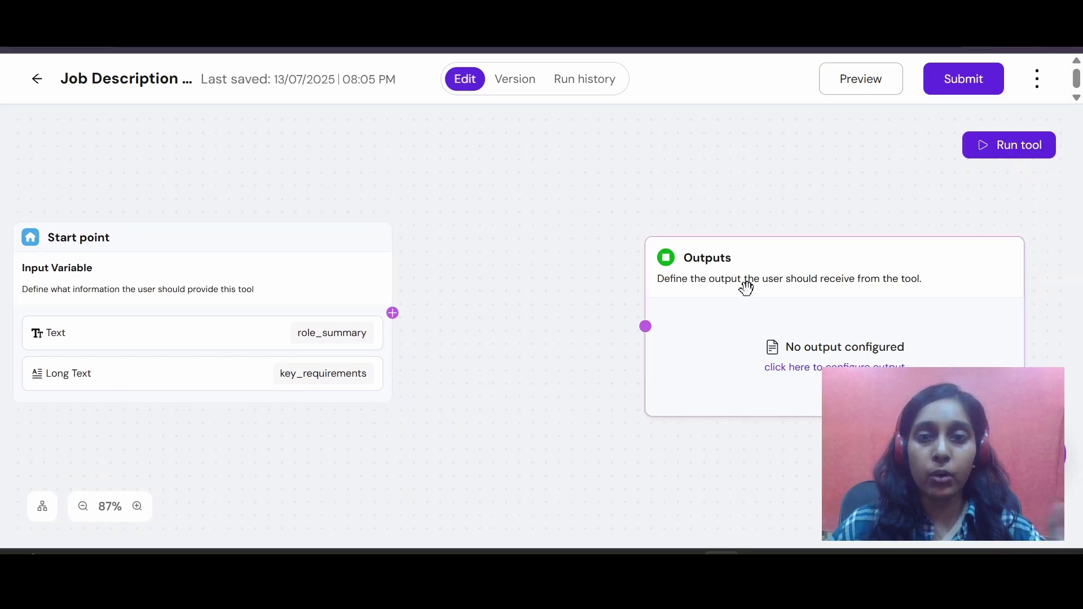
pyautogui.moveTo(745, 285); pyautogui.dragTo(826, 274)
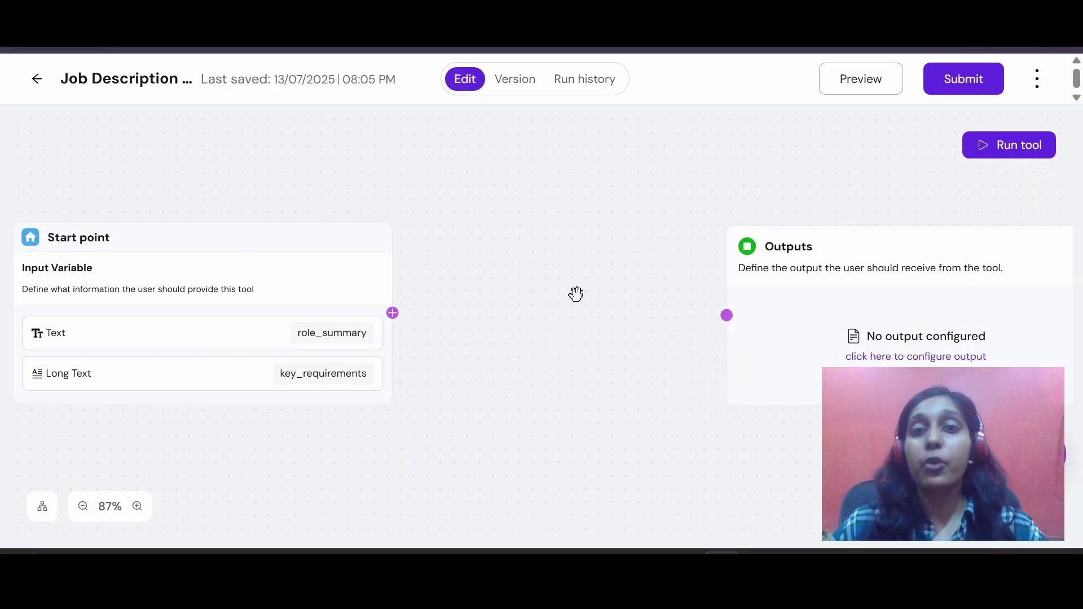
# Add an LLM Call node after the start point and arrange it in the gap between Start point and Outputs.
pyautogui.click(393, 313)
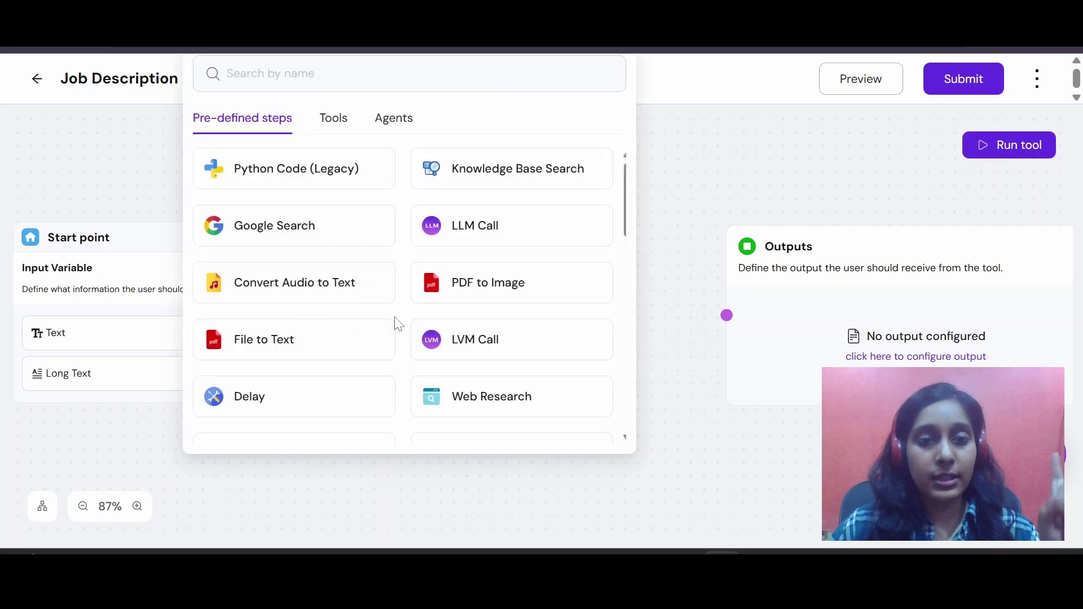
pyautogui.click(458, 226)
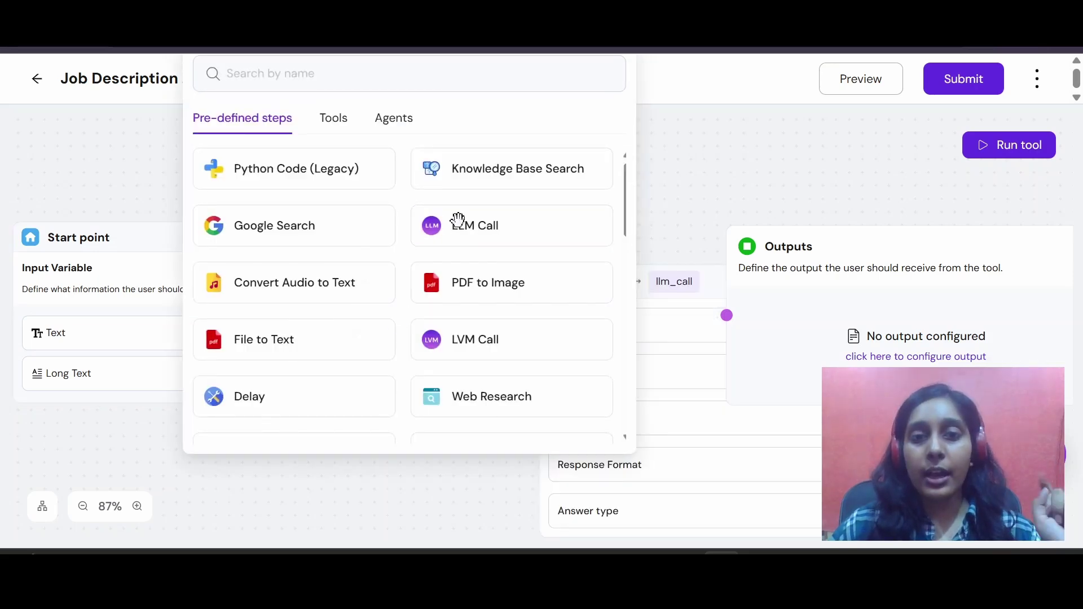
pyautogui.moveTo(812, 266); pyautogui.dragTo(885, 229)
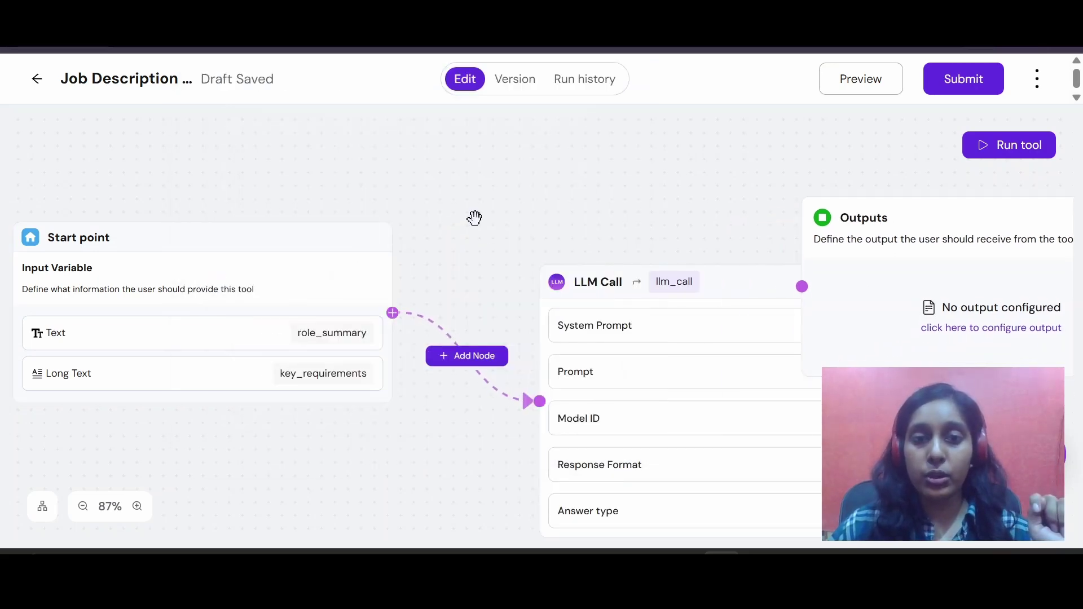
pyautogui.moveTo(476, 218); pyautogui.dragTo(333, 145)
pyautogui.moveTo(714, 158); pyautogui.dragTo(883, 213)
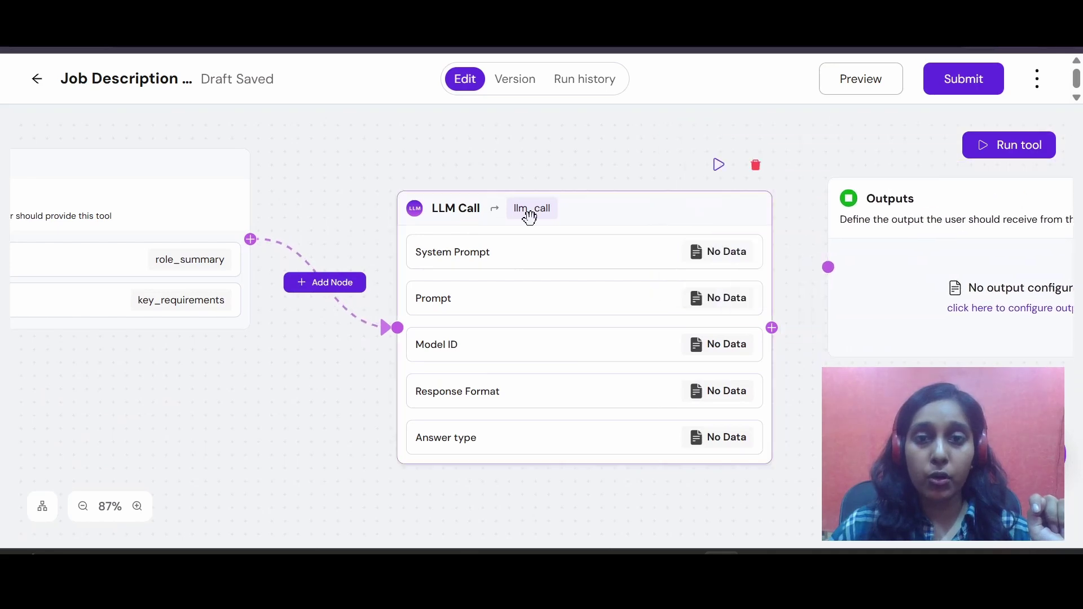
pyautogui.moveTo(529, 217); pyautogui.dragTo(468, 157)
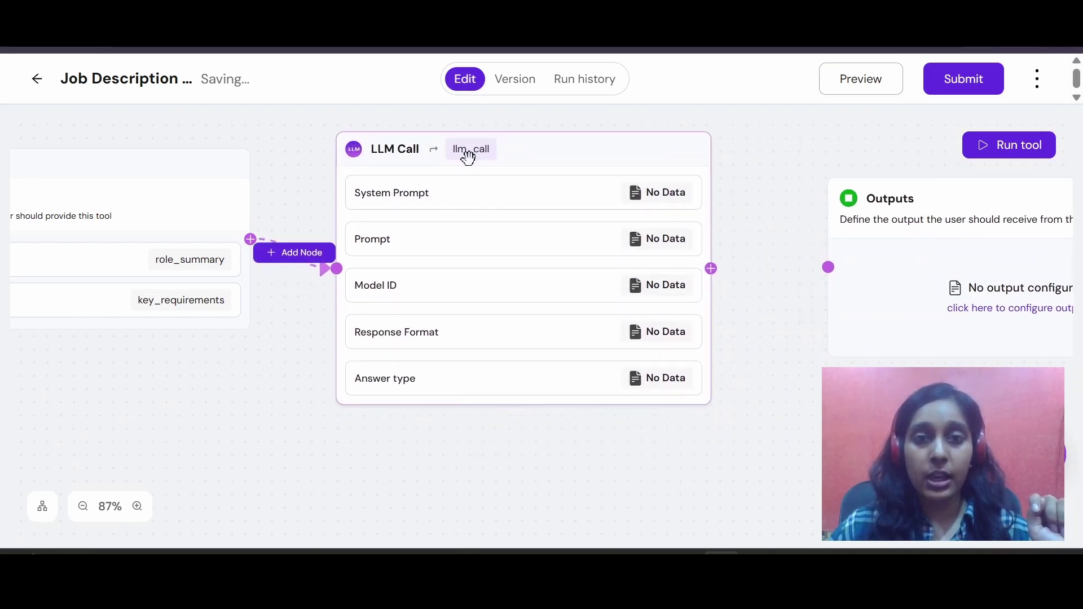
# Open the LLM Call node's settings and examine what its Trigger rule and Condition options offer.
pyautogui.click(568, 171)
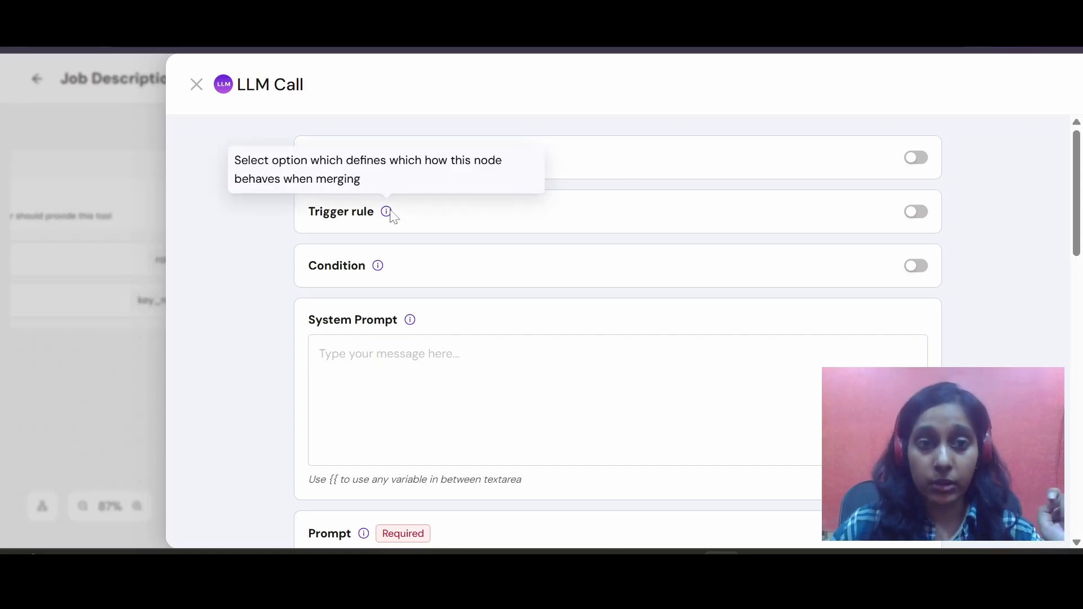
pyautogui.moveTo(387, 214)
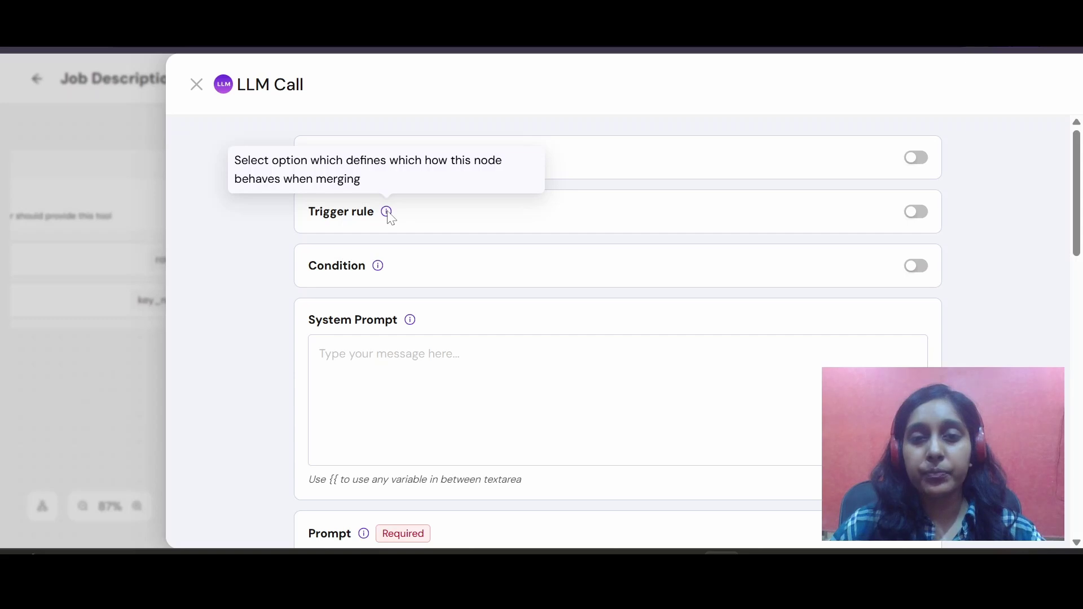
pyautogui.click(914, 213)
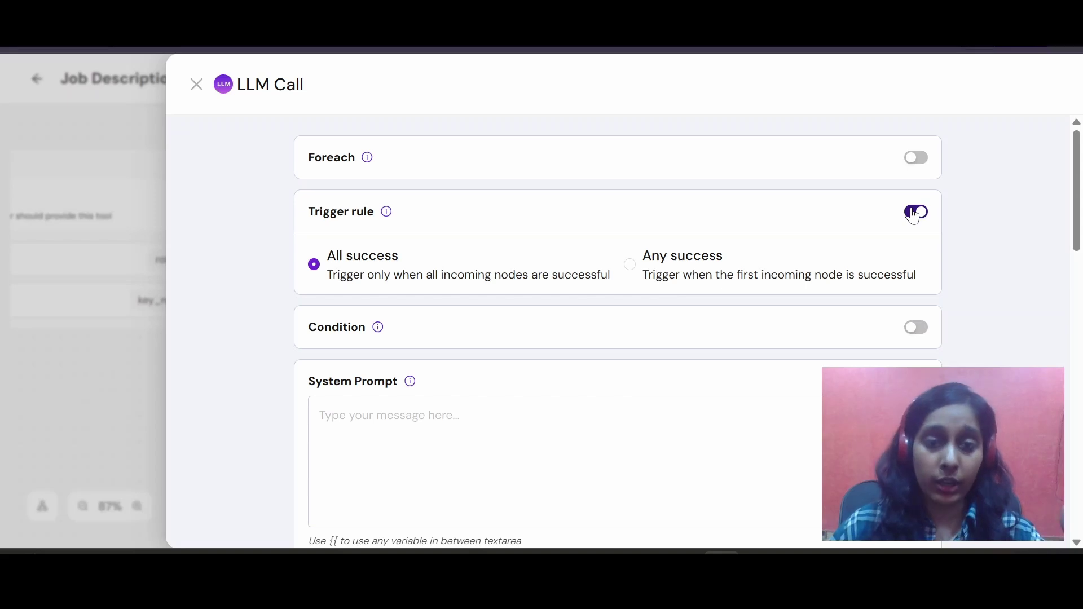
pyautogui.click(915, 214)
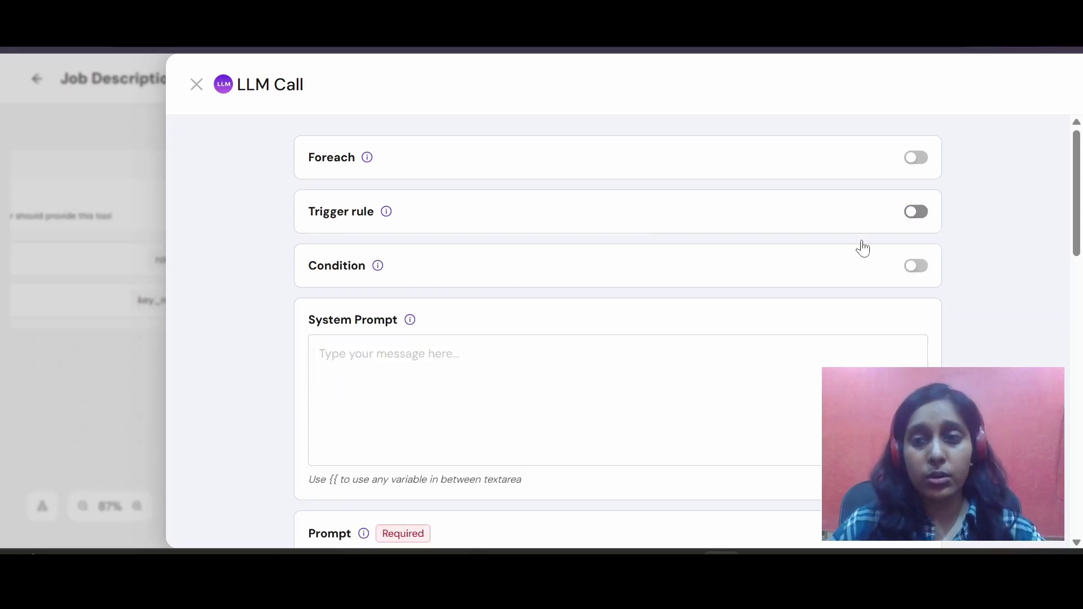
pyautogui.scroll(-2, 621, 406)
pyautogui.scroll(2, 370, 278)
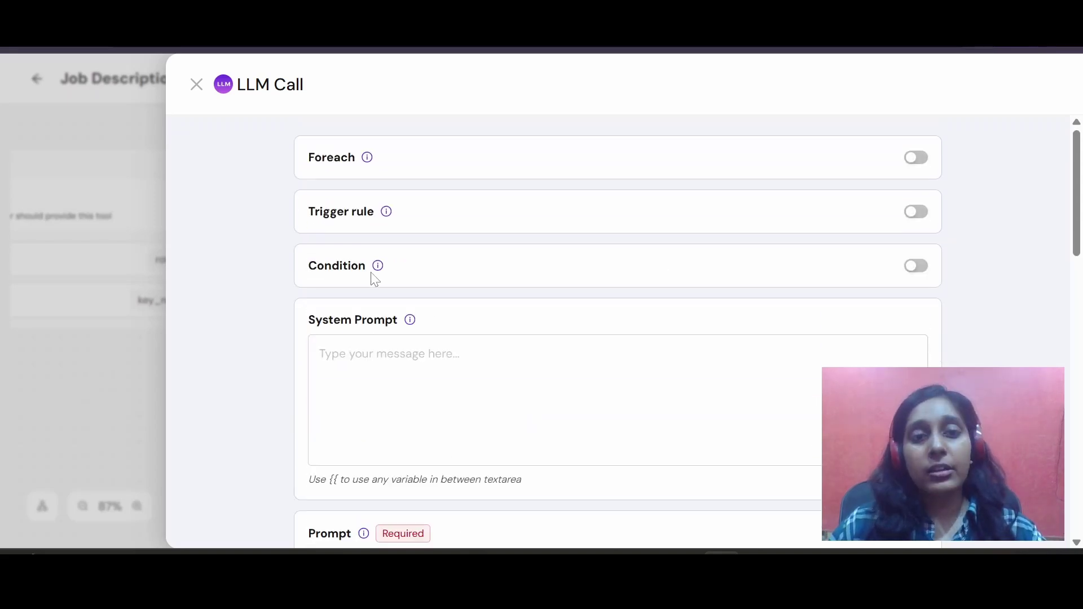
pyautogui.moveTo(378, 271)
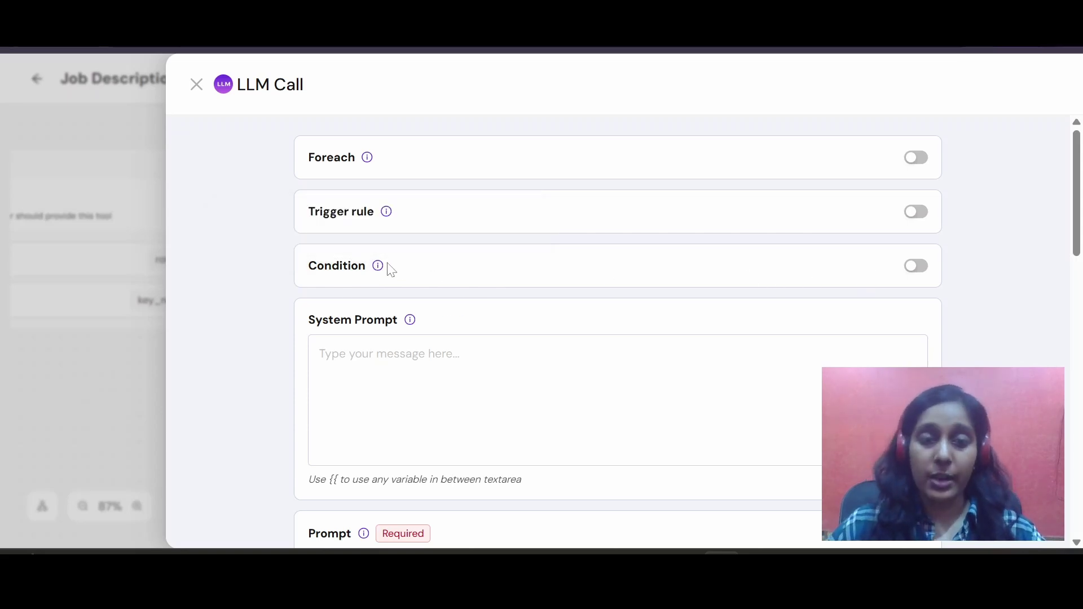
pyautogui.click(916, 272)
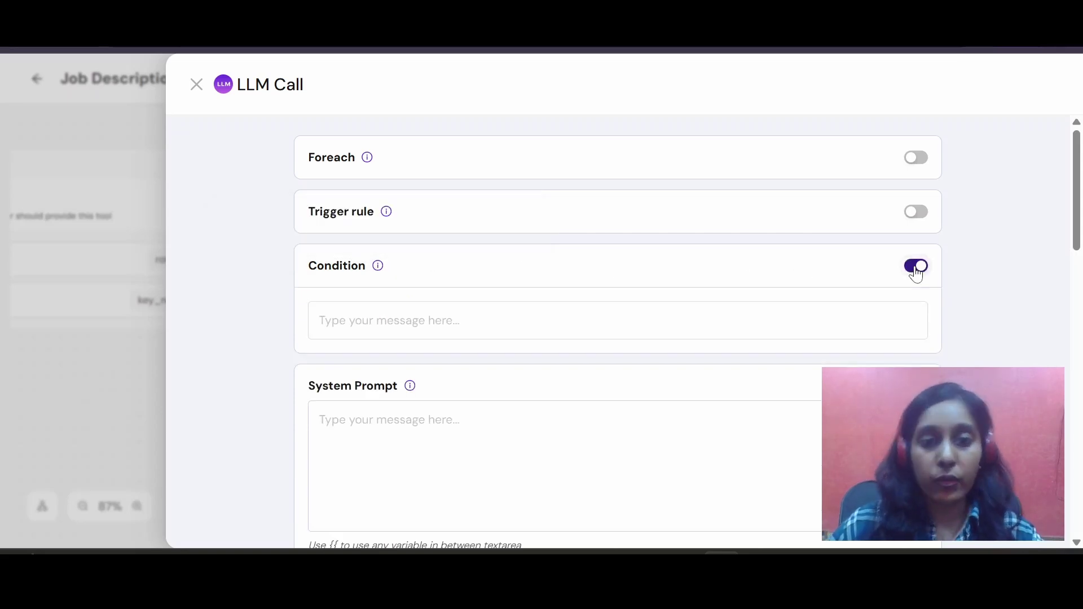
pyautogui.click(916, 272)
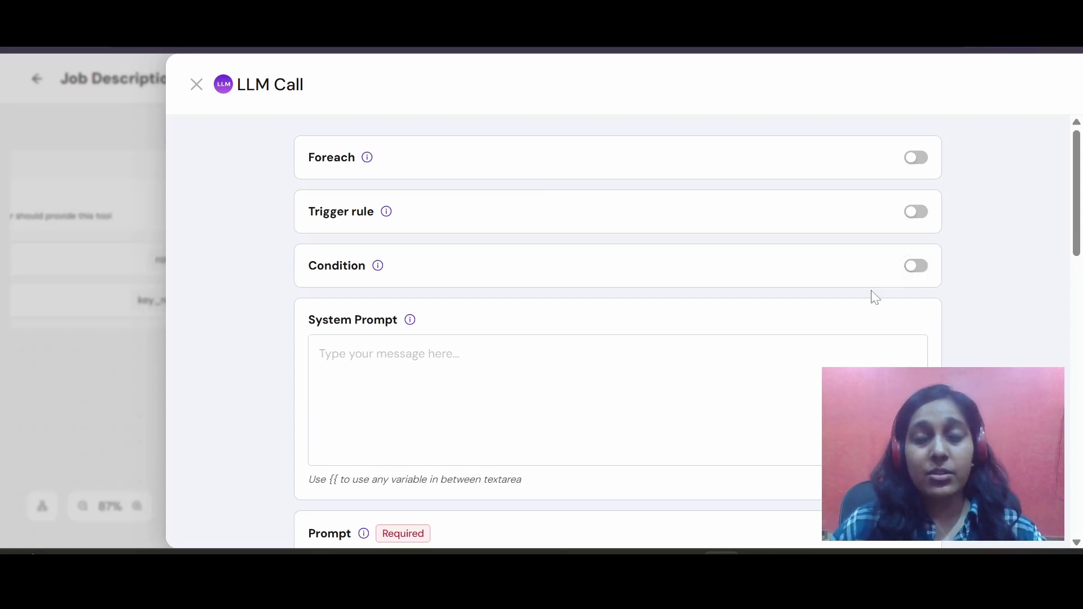
# Paste a system prompt for a seasoned HR professional and expert copywriter, listing five sections from Position Summary to How to Apply.
pyautogui.scroll(-2, 658, 339)
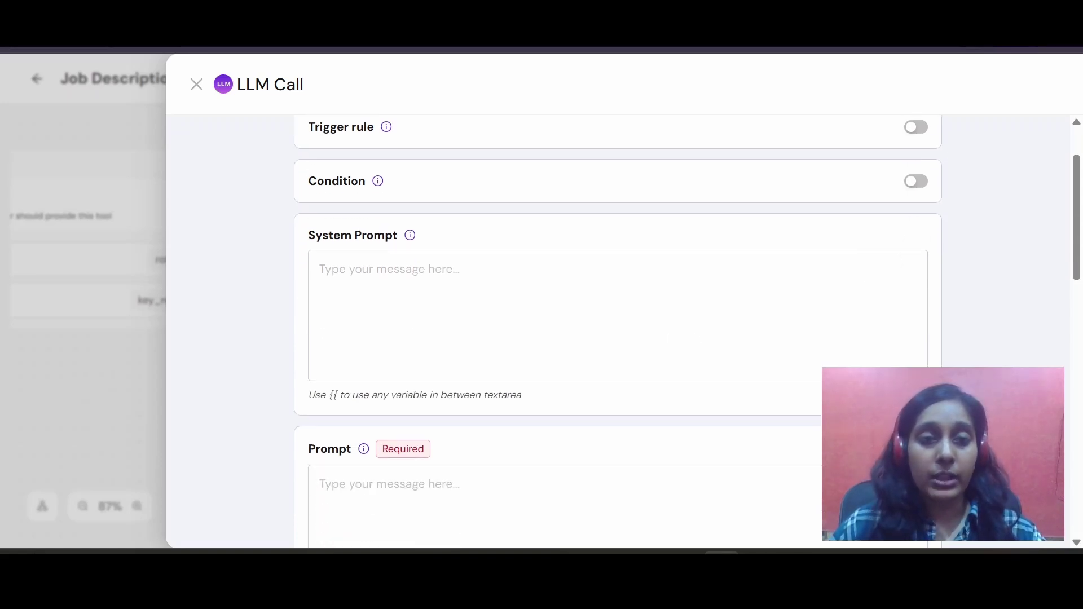
pyautogui.click(665, 338)
pyautogui.write('{{')
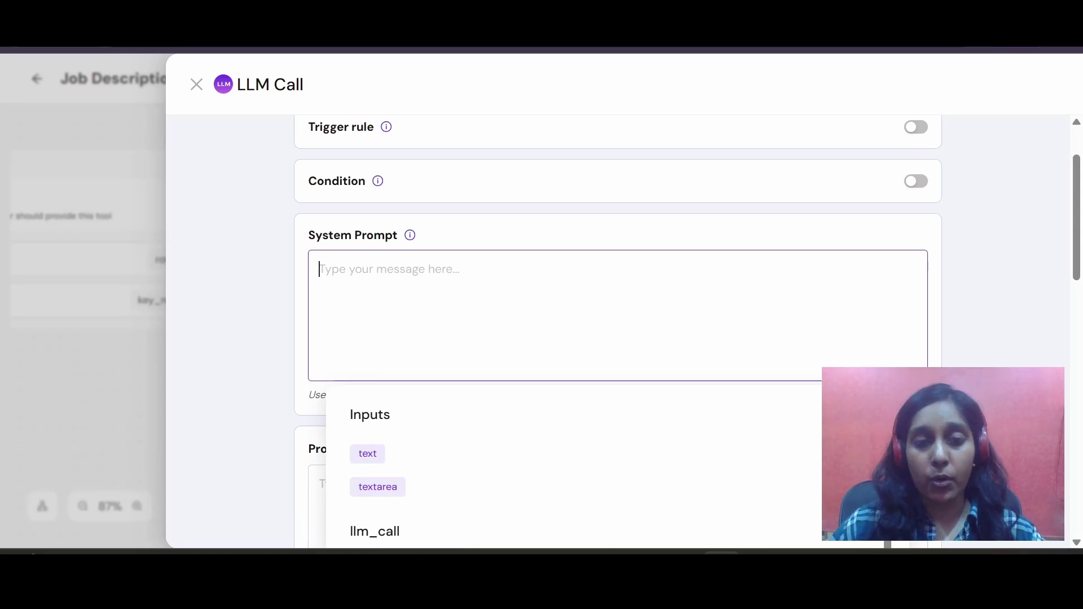
pyautogui.hotkey('ctrl', 'v')
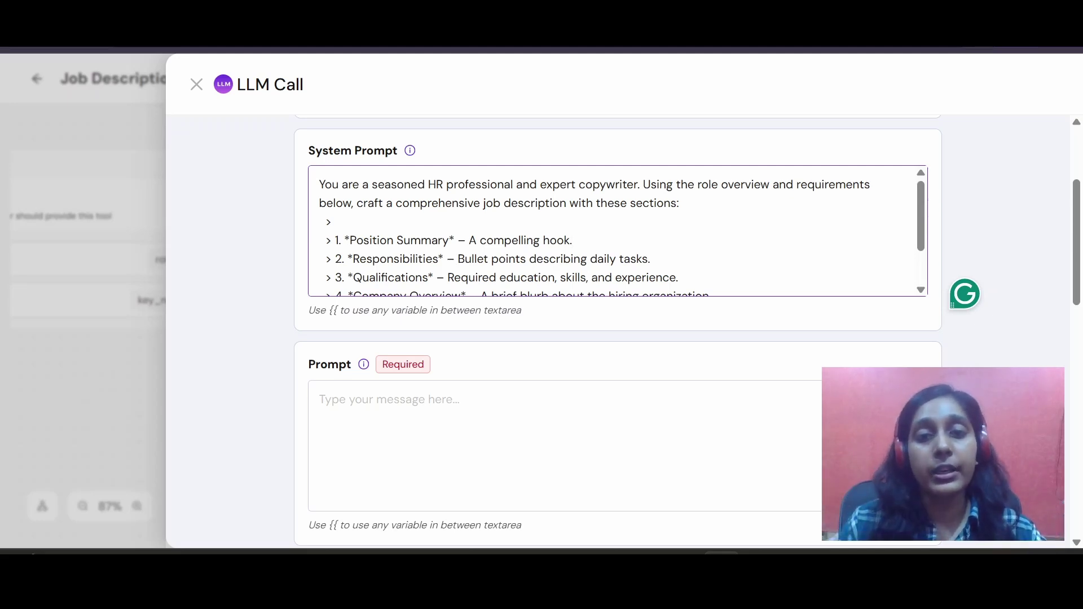
pyautogui.click(572, 240)
pyautogui.scroll(1, 572, 241)
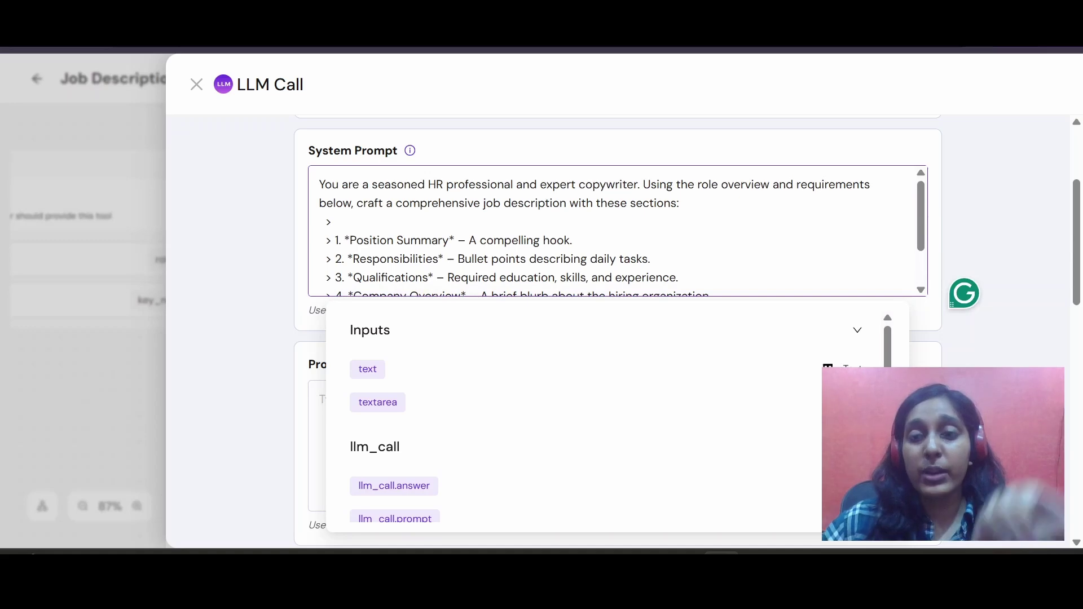
# Review the start point's input variables to check which identifiers stand for role_summary and key_requirements.
pyautogui.click(140, 120)
pyautogui.click(201, 204)
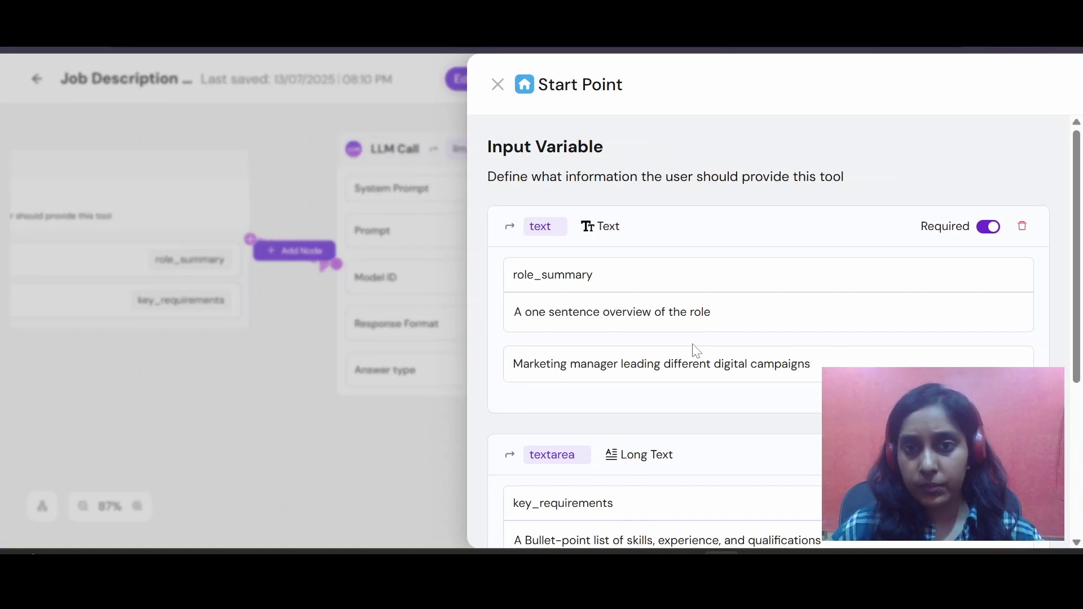
pyautogui.scroll(-2, 697, 351)
pyautogui.scroll(2, 695, 350)
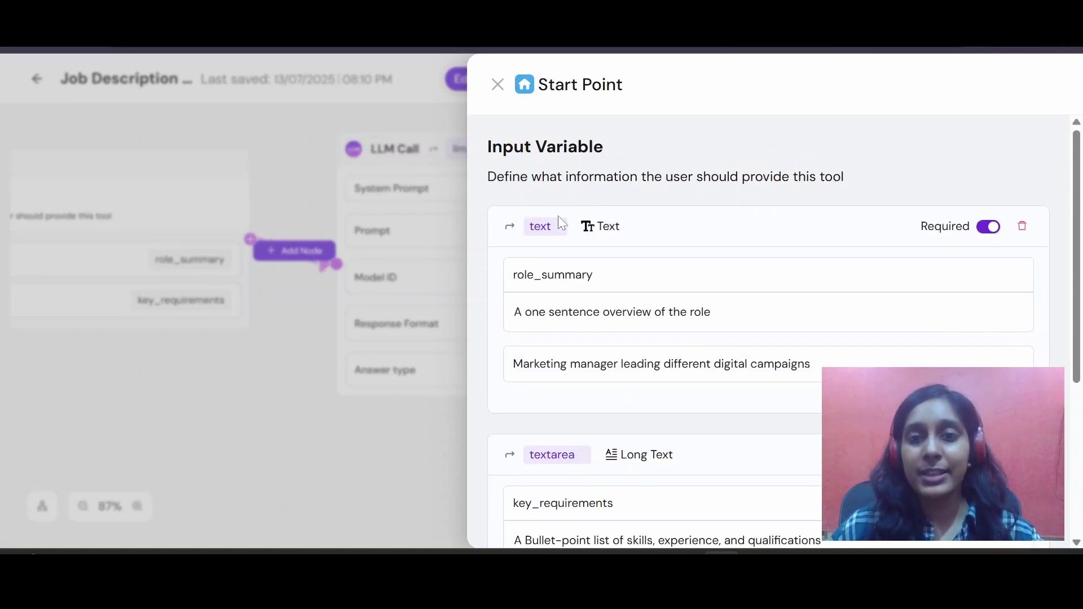
pyautogui.scroll(-2, 546, 422)
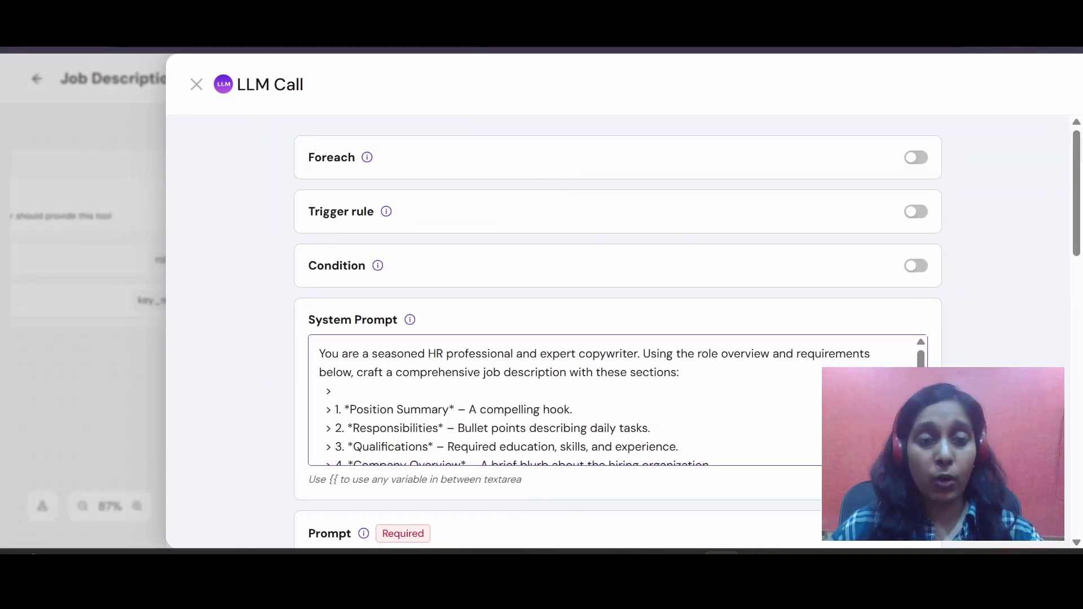
# Append the {{text}} and {{textarea}} input variables on separate lines at the end of the LLM Call's system prompt.
pyautogui.scroll(-2, 564, 400)
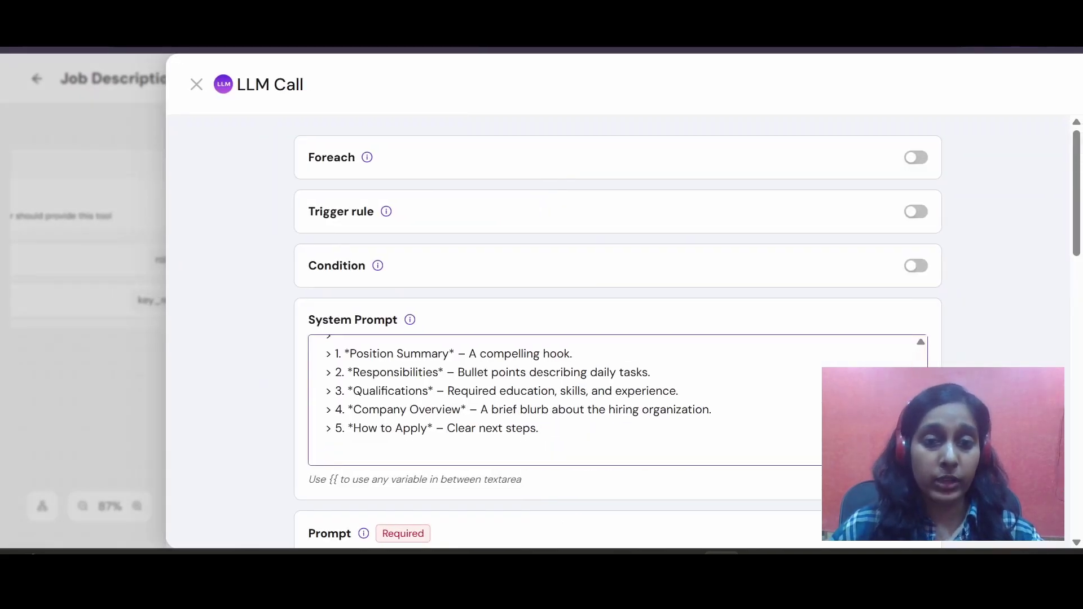
pyautogui.scroll(-1, 572, 390)
pyautogui.click(556, 367)
pyautogui.scroll(-2, 535, 390)
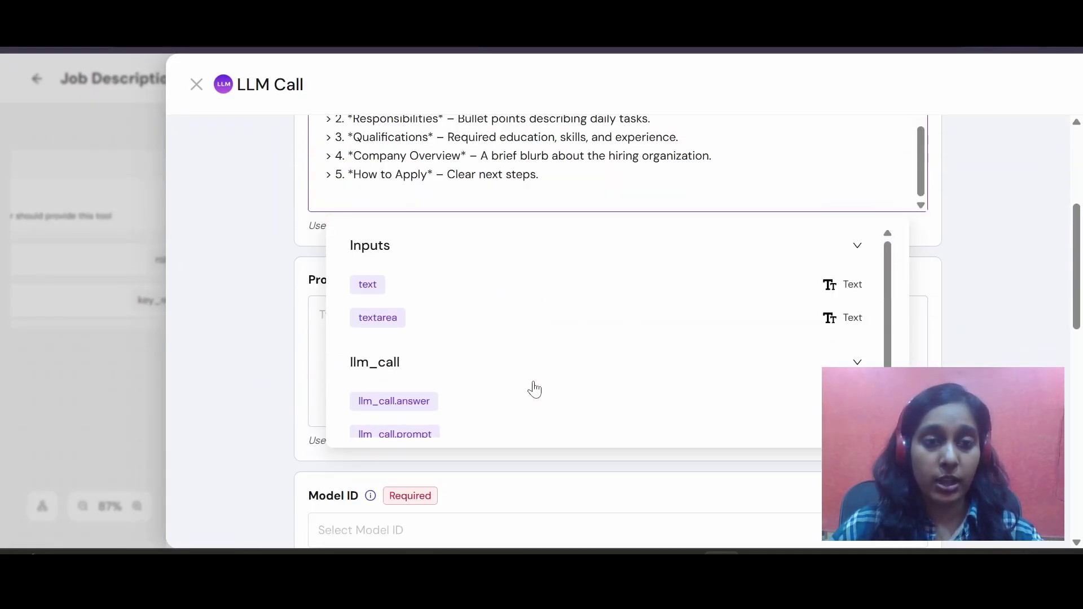
pyautogui.click(375, 285)
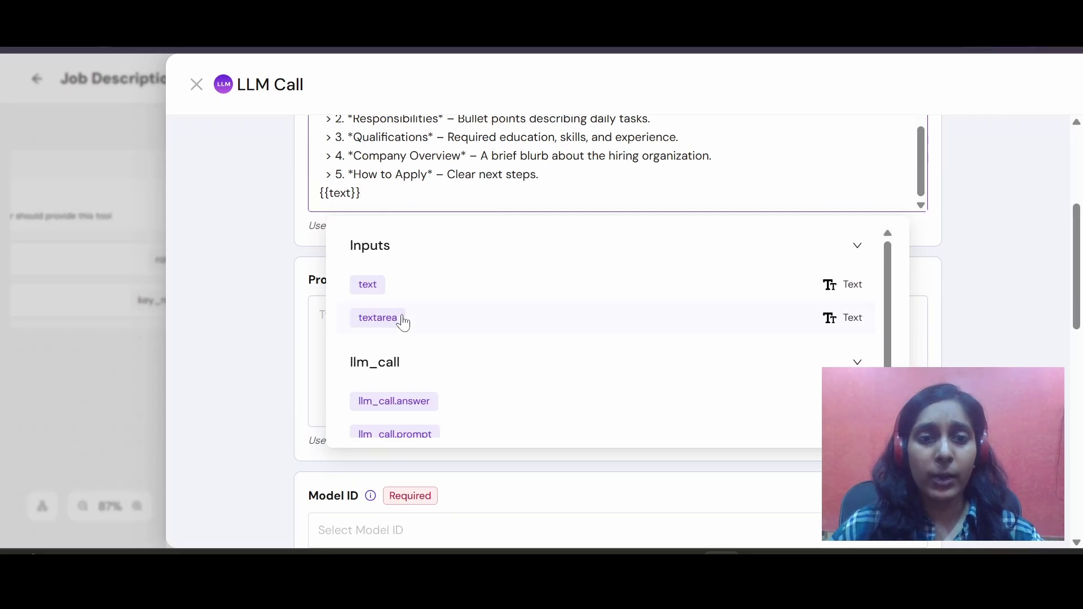
pyautogui.press('Return')
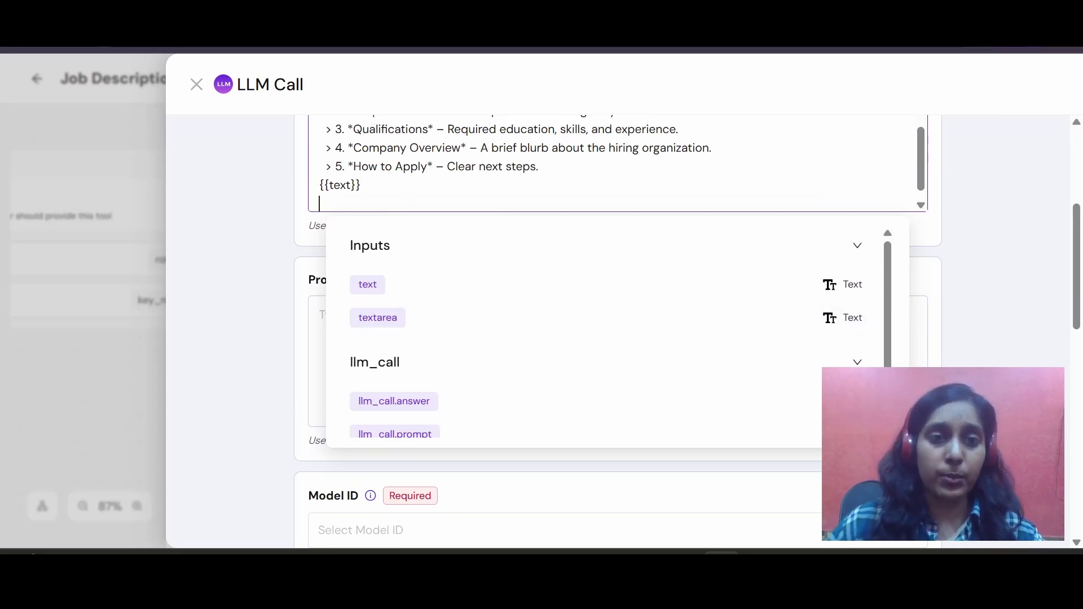
pyautogui.click(402, 319)
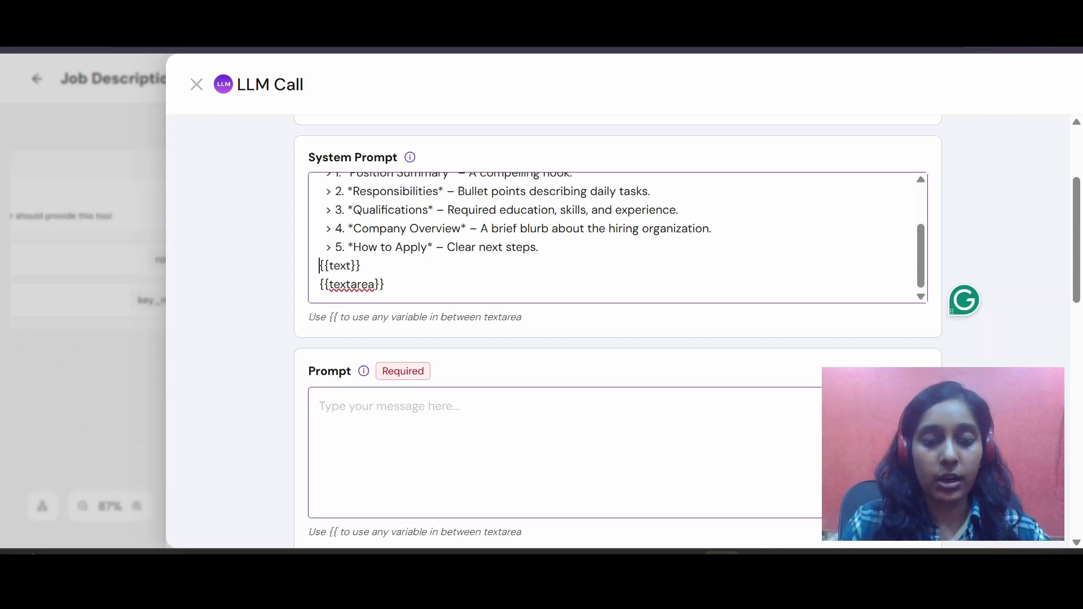
# Label the variables "role_overview:" and "key_requirements:" and introduce them with the line "Here are the inputs that you will need:".
pyautogui.write('role_o')
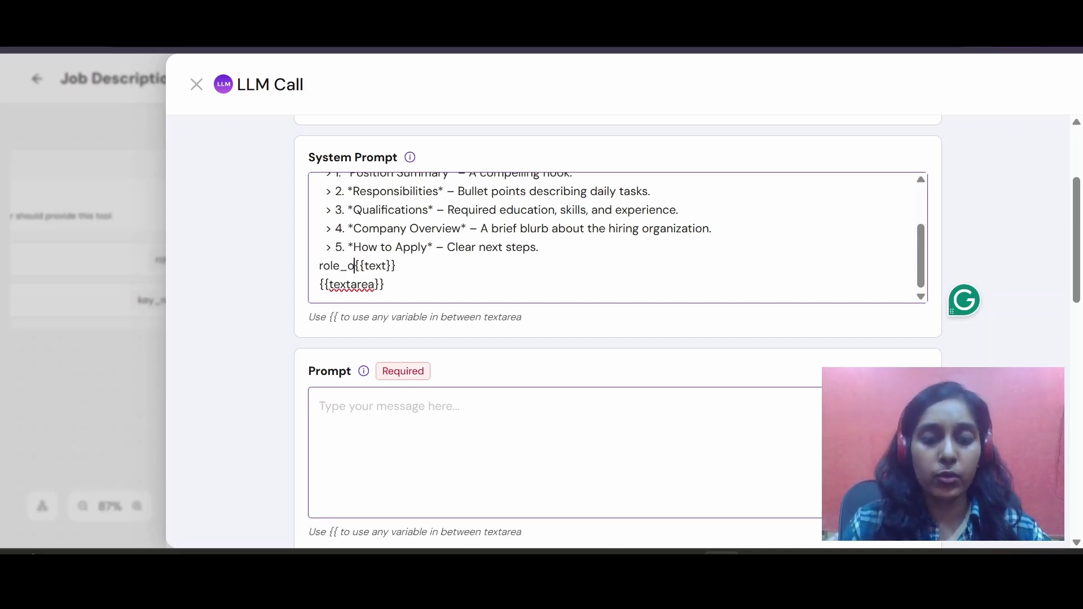
pyautogui.write('vervoew:')
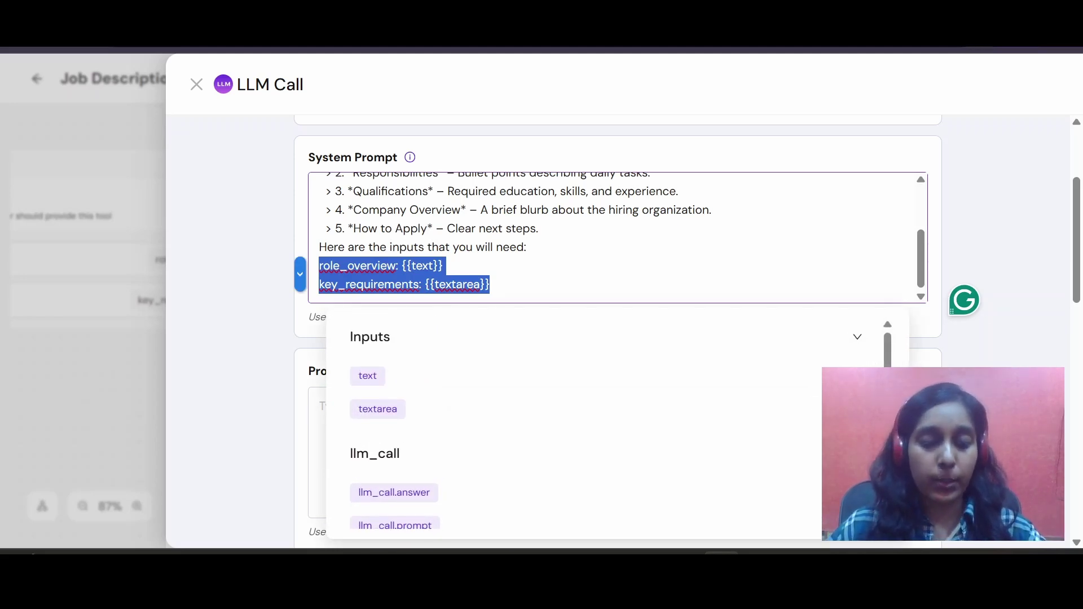
pyautogui.click(276, 349)
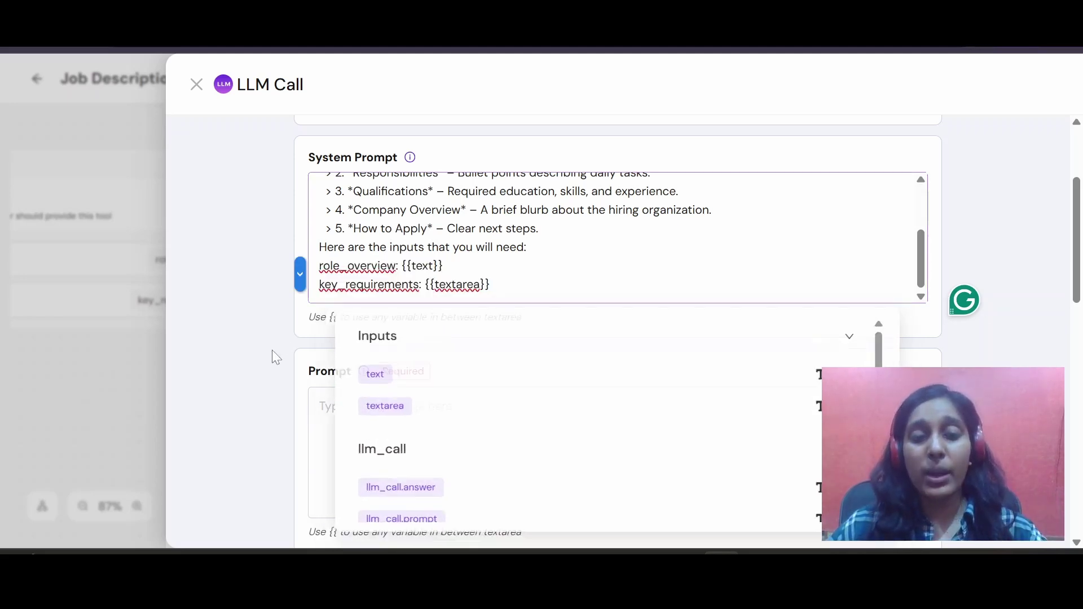
# Set the LLM Call's Model ID to openai/gpt-4.1-2025-04-14.
pyautogui.scroll(-3, 405, 405)
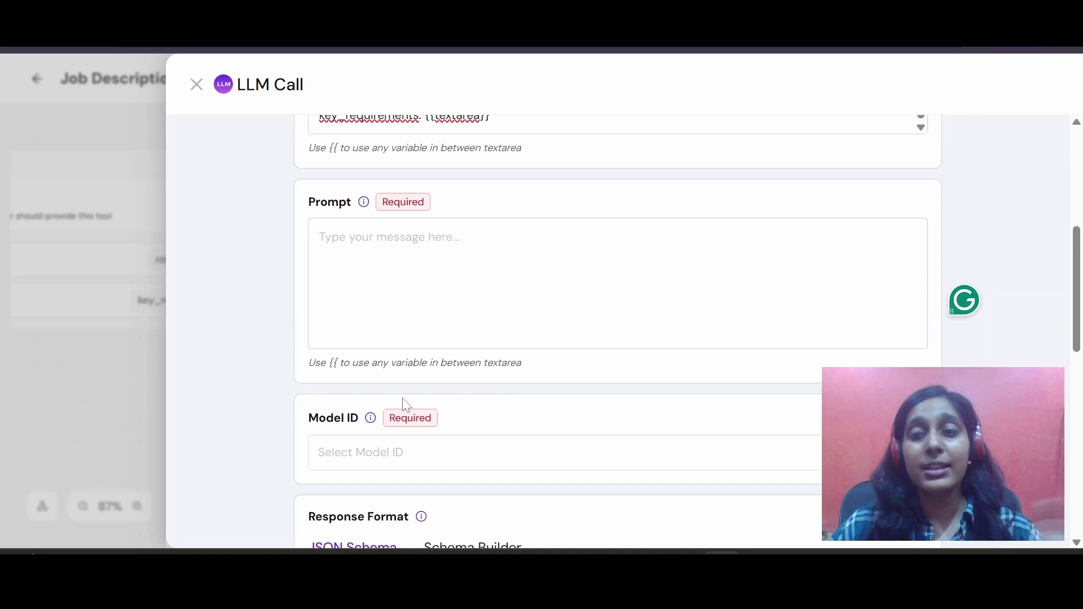
pyautogui.scroll(2, 407, 405)
pyautogui.moveTo(373, 294)
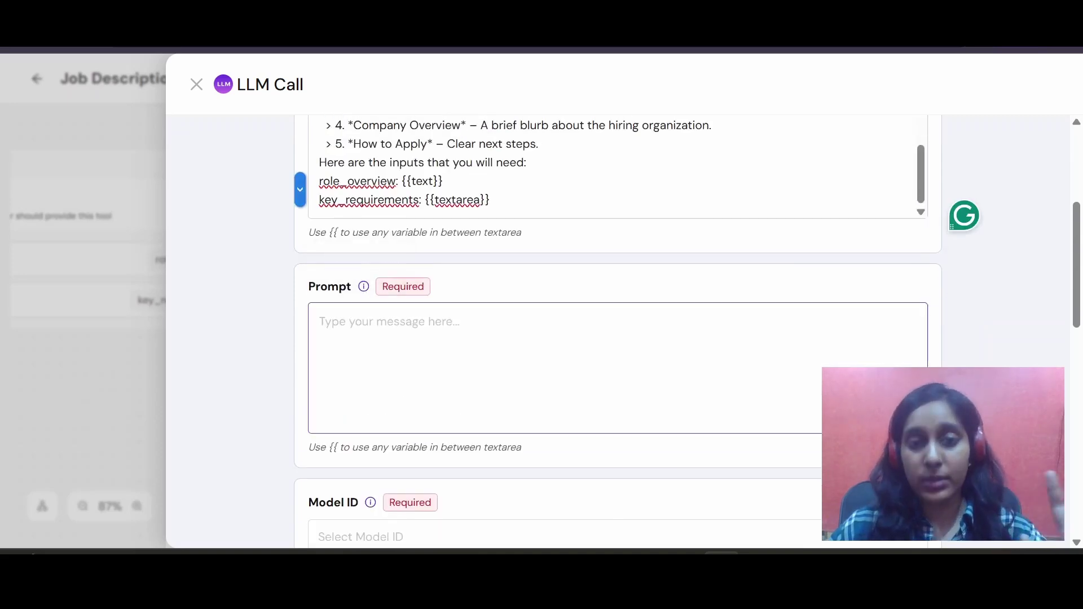
pyautogui.scroll(-5, 618, 338)
pyautogui.click(525, 199)
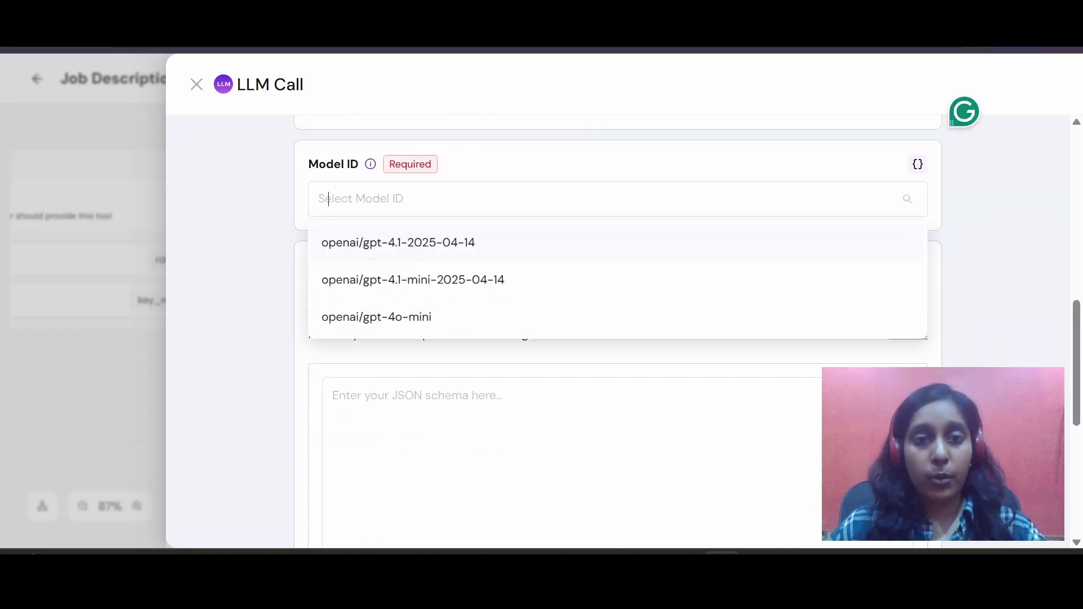
pyautogui.click(523, 250)
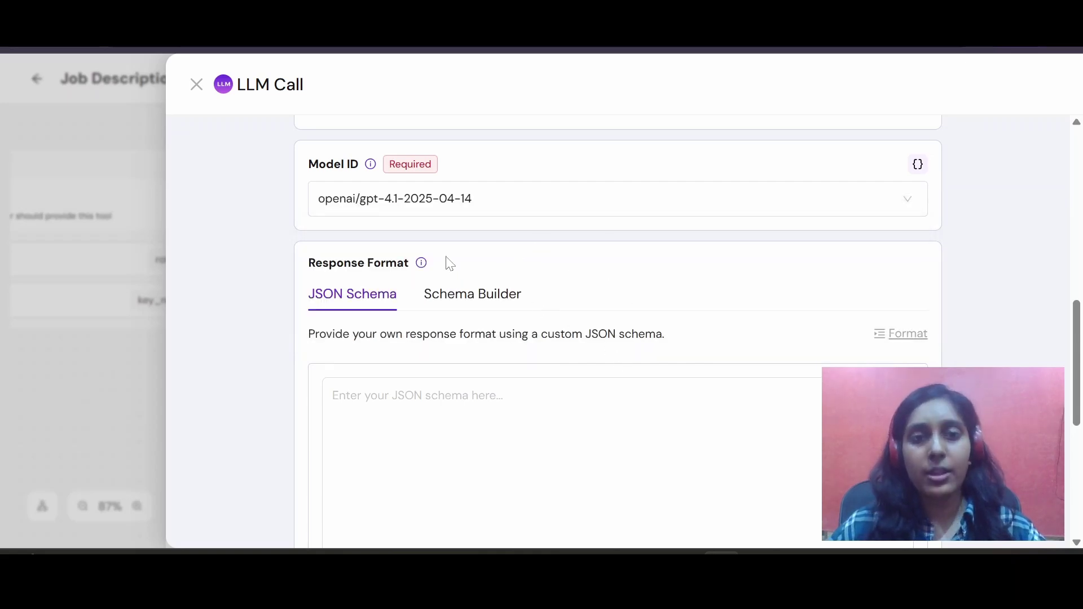
# Set the LLM Call's Answer type to text, recheck its system prompt and prompt, and close its settings.
pyautogui.scroll(-6, 564, 339)
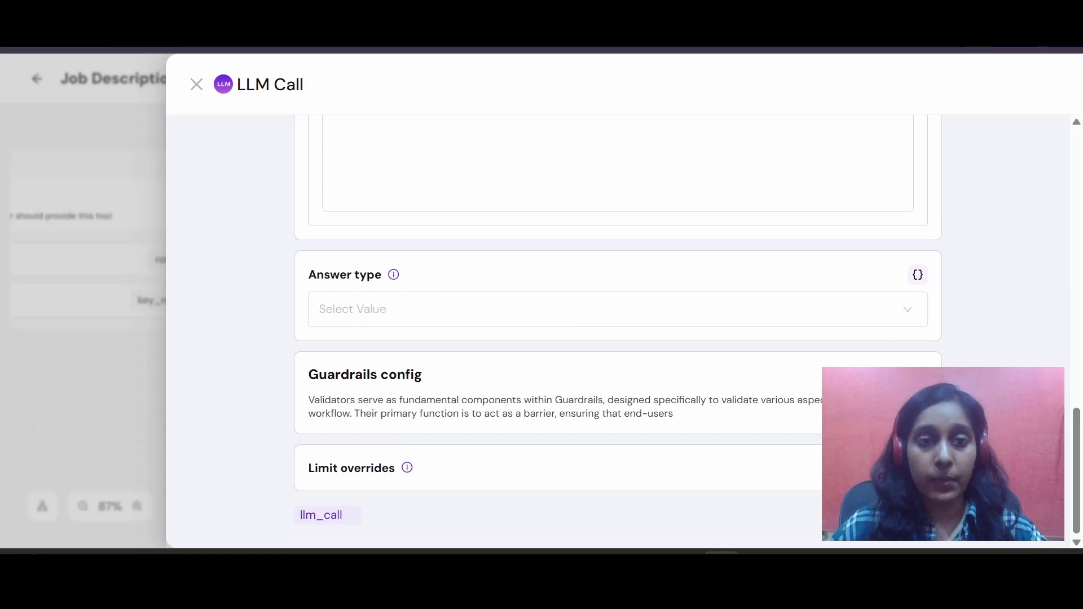
pyautogui.click(327, 309)
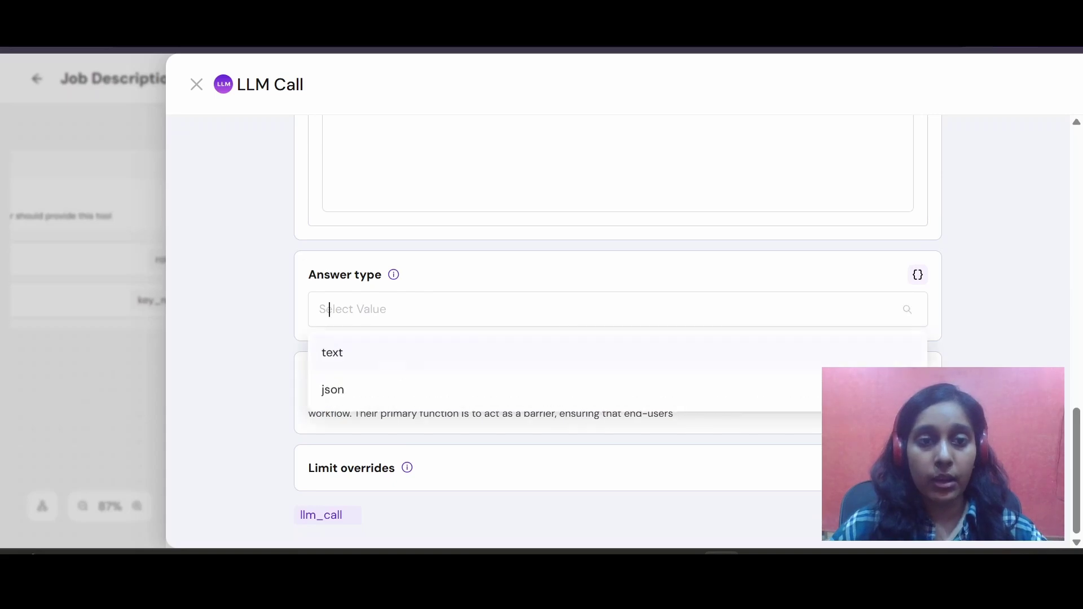
pyautogui.click(685, 354)
pyautogui.scroll(10, 442, 343)
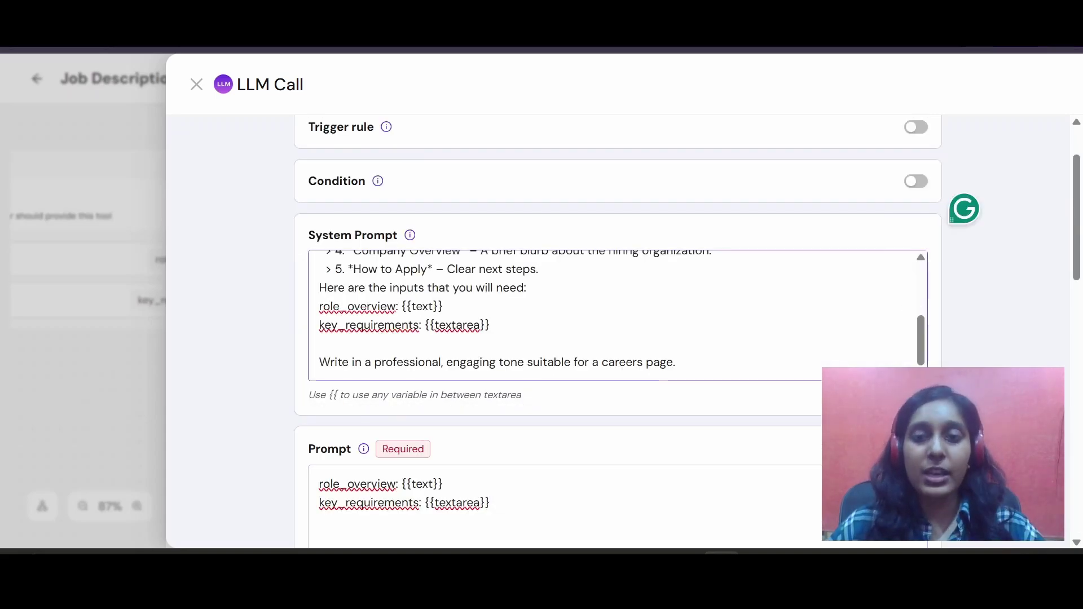
pyautogui.scroll(3, 618, 315)
pyautogui.scroll(-3, 618, 315)
pyautogui.scroll(3, 618, 315)
pyautogui.scroll(-3, 618, 314)
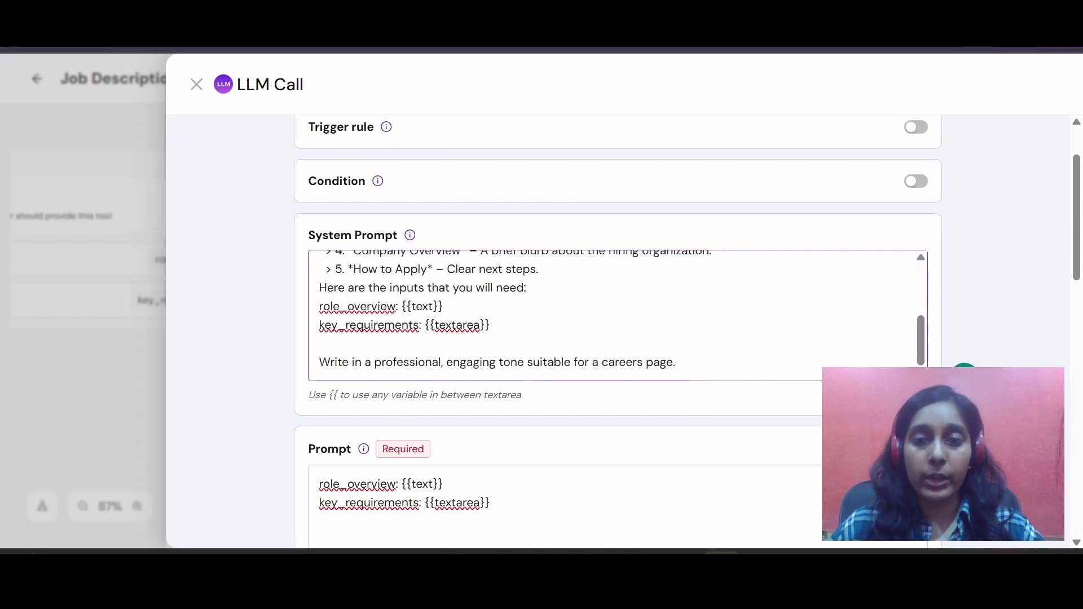
pyautogui.click(83, 239)
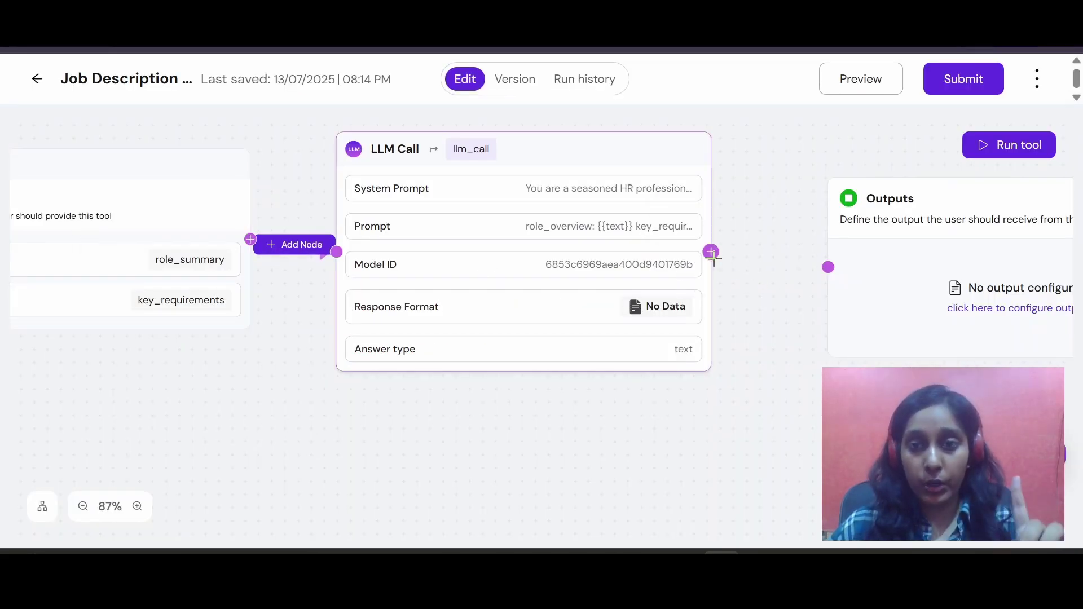
# Connect the LLM Call node to the Outputs node and position LLM Call between Start point and Outputs.
pyautogui.moveTo(716, 252); pyautogui.dragTo(828, 266)
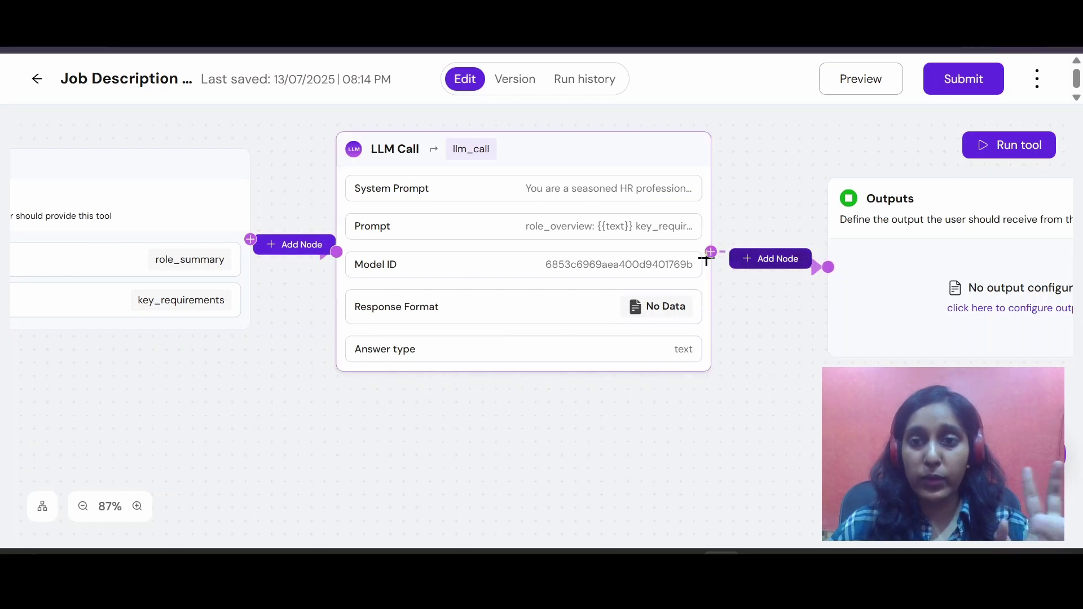
pyautogui.moveTo(516, 167)
pyautogui.mouseDown()
pyautogui.moveTo(573, 184)
pyautogui.moveTo(481, 304)
pyautogui.moveTo(584, 338)
pyautogui.moveTo(519, 206)
pyautogui.moveTo(533, 168)
pyautogui.mouseUp()
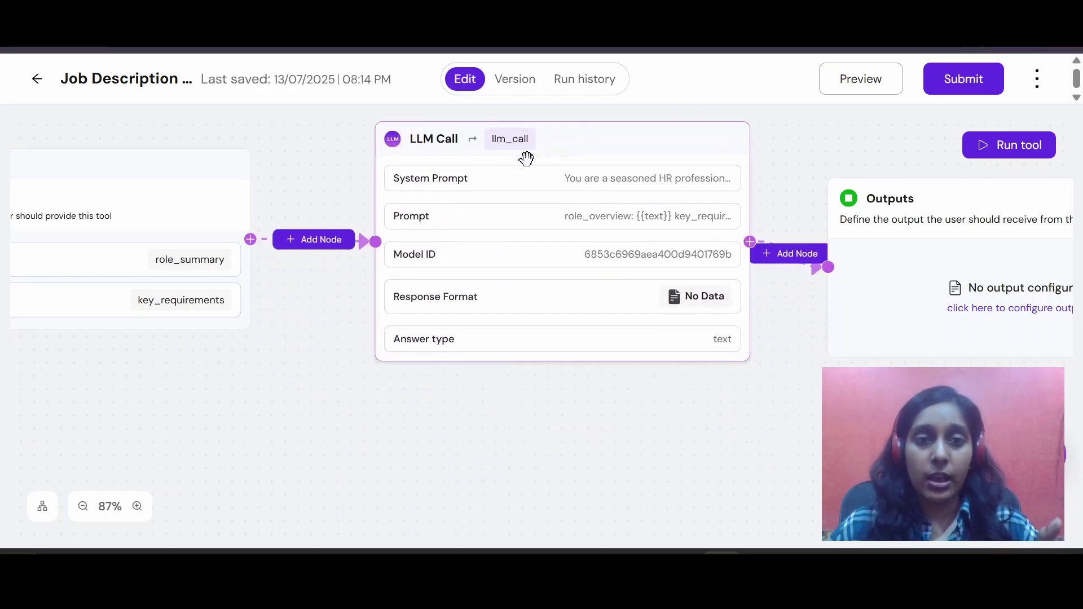
pyautogui.moveTo(627, 152); pyautogui.dragTo(604, 164)
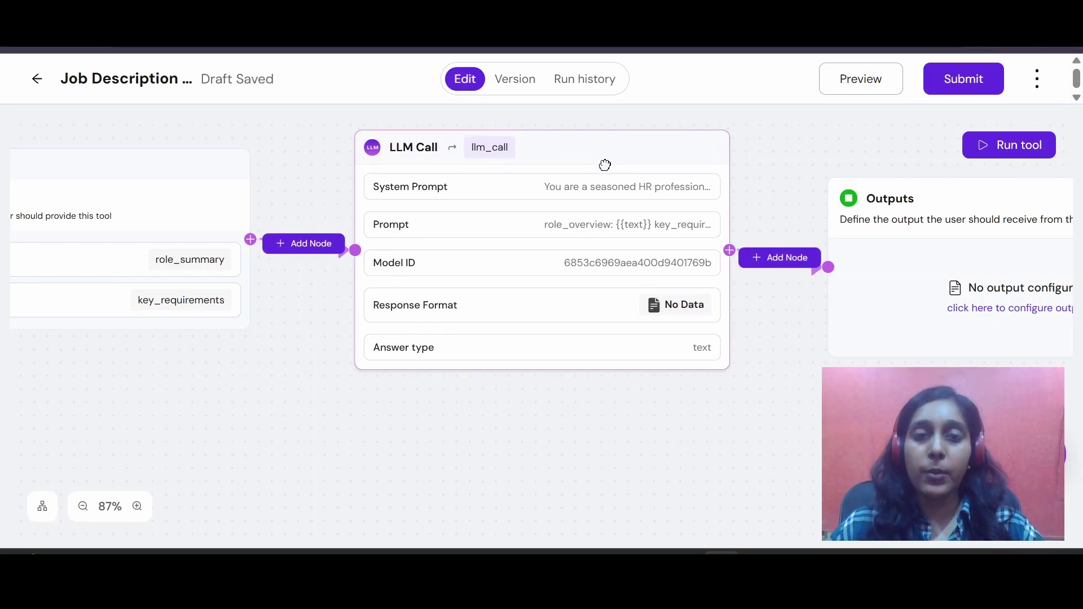
# Add an output variable named job_description to the tool's Final Output.
pyautogui.moveTo(871, 203); pyautogui.dragTo(658, 256)
pyautogui.click(656, 249)
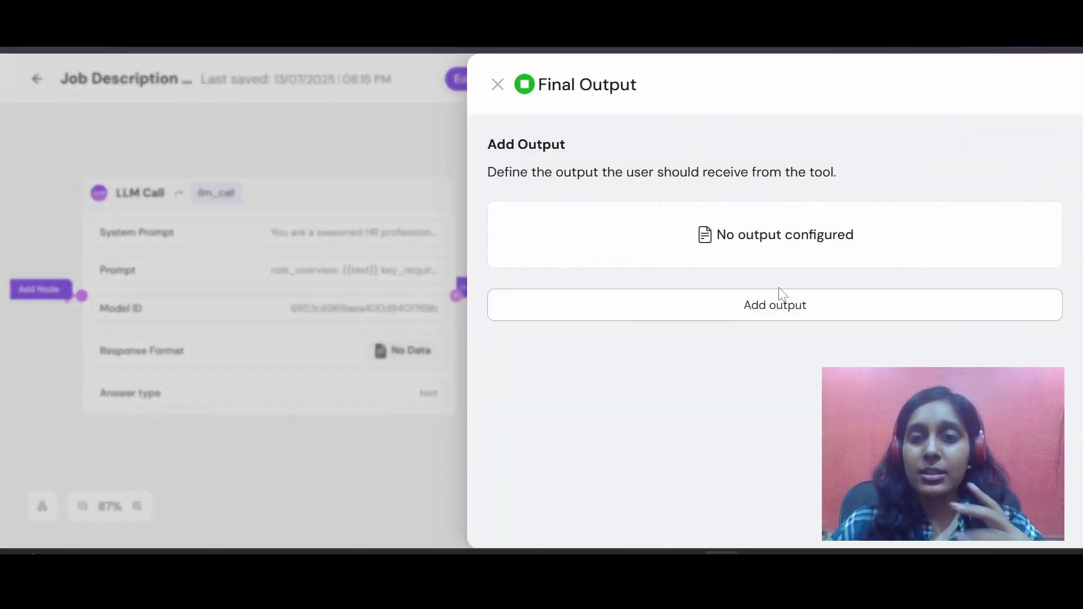
pyautogui.click(784, 306)
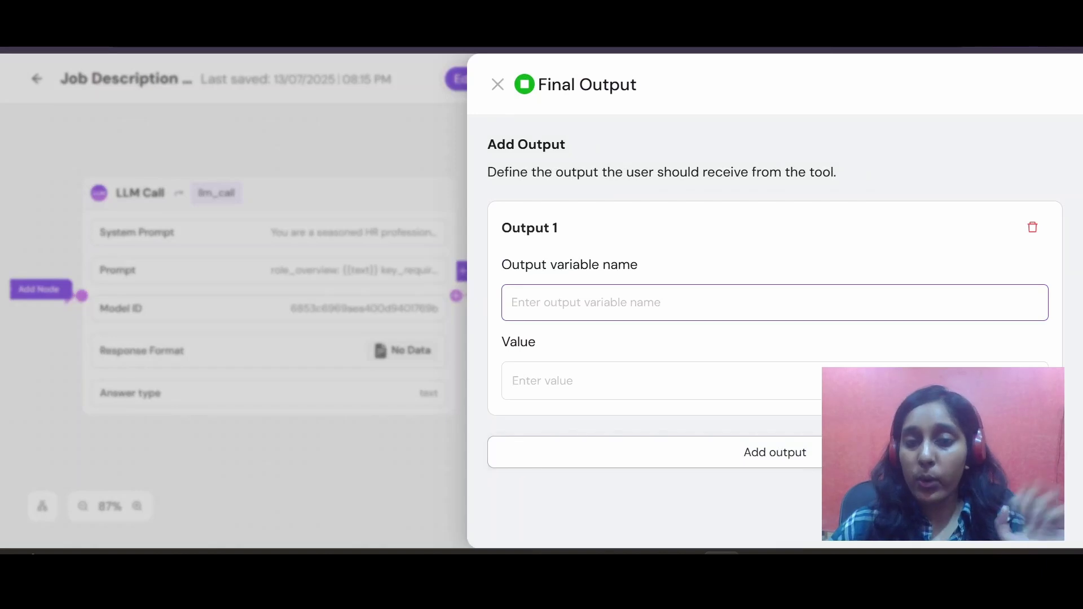
pyautogui.write('jo')
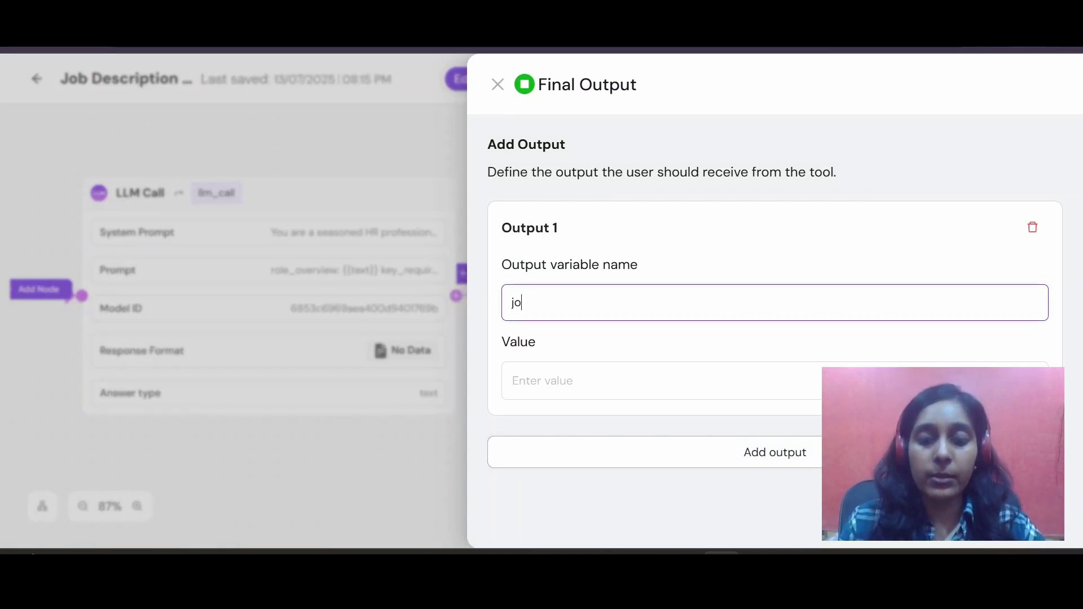
pyautogui.write('b_descript')
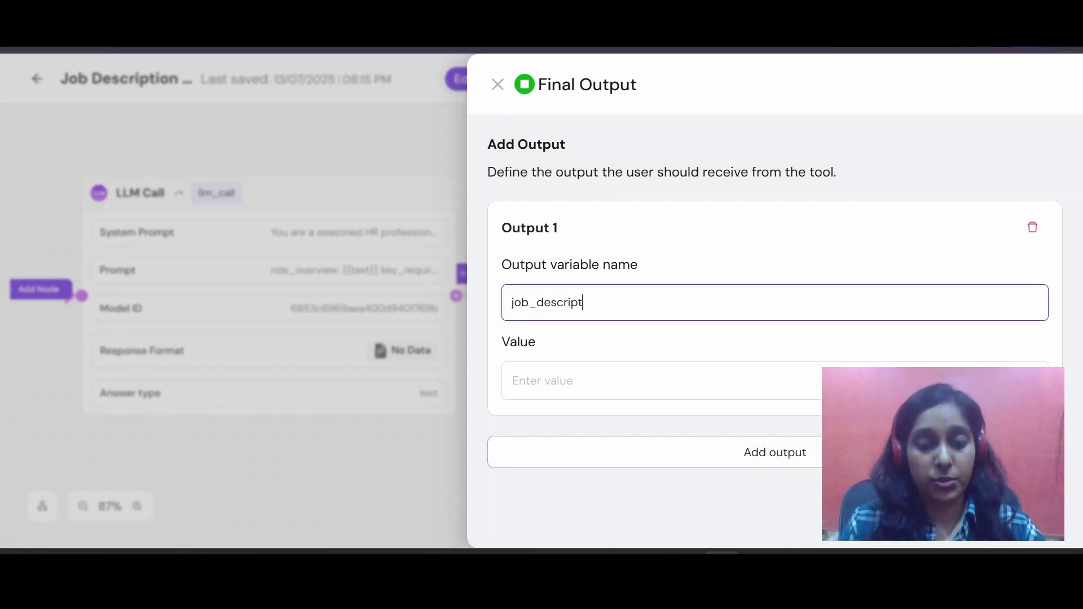
pyautogui.write('ion')
pyautogui.press('Tab')
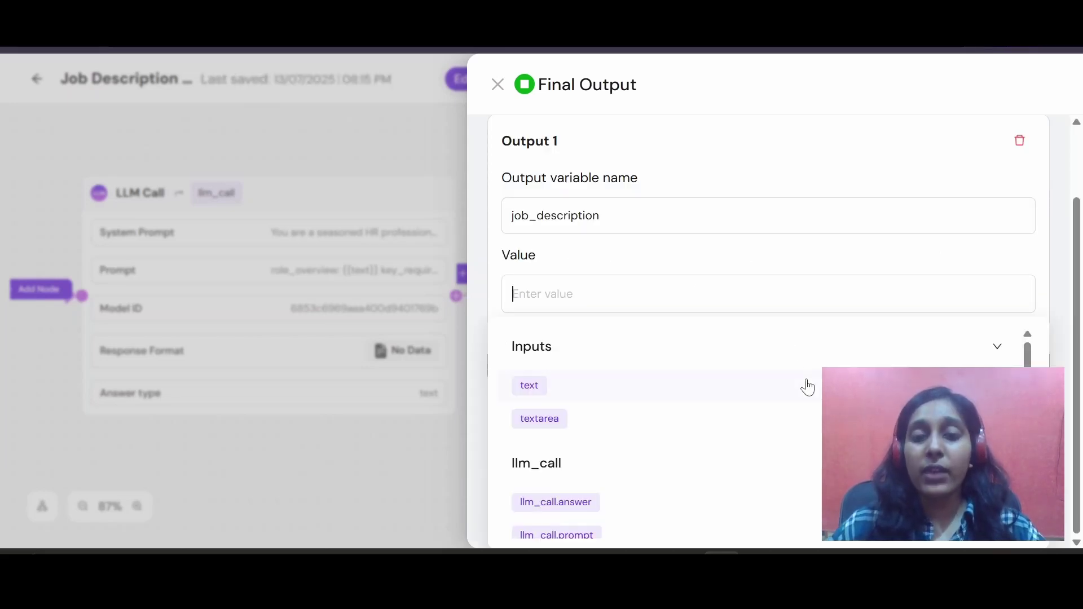
# Set the job_description output's value to the variable {{llm_call.answer}} and close the output settings.
pyautogui.scroll(-1, 808, 387)
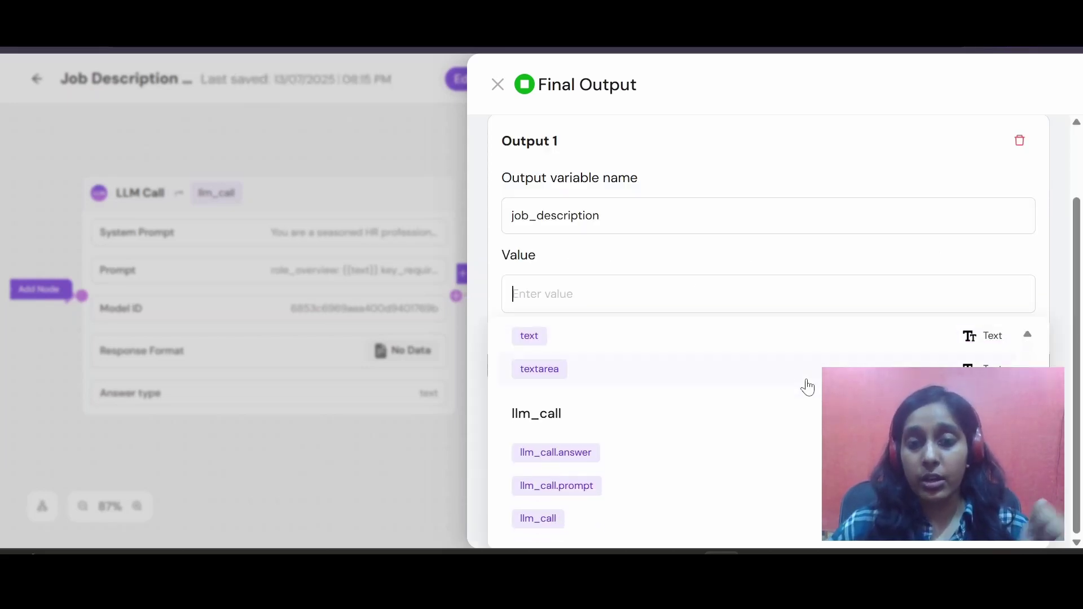
pyautogui.click(559, 454)
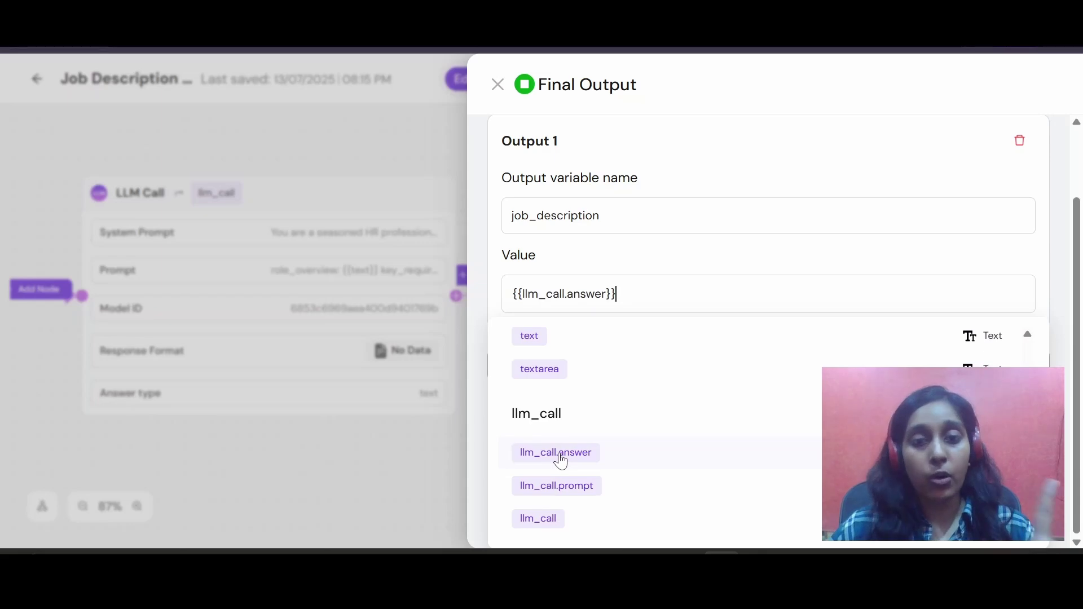
pyautogui.click(713, 249)
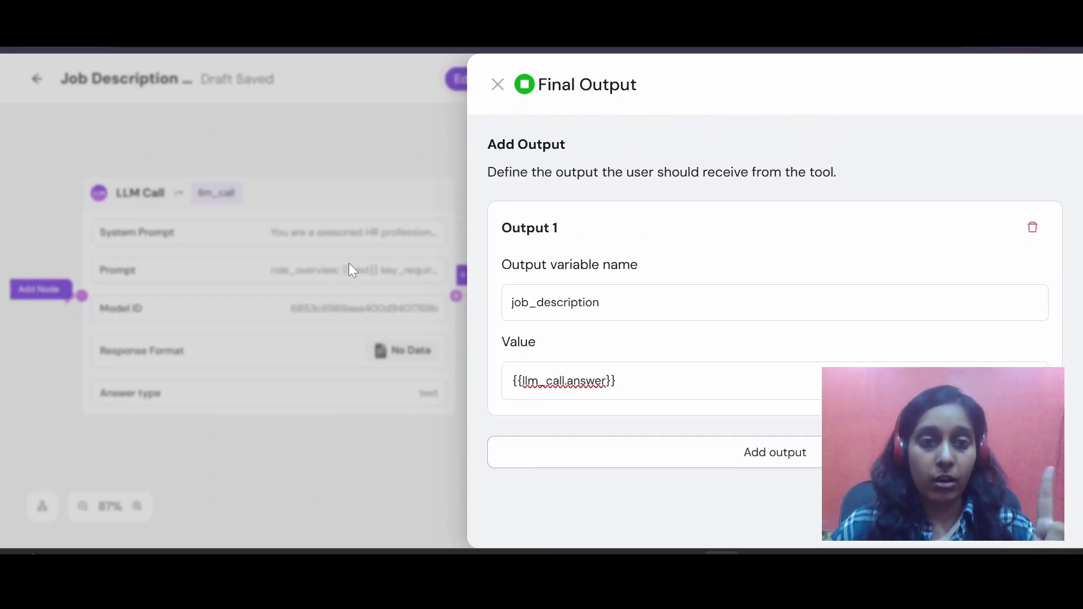
pyautogui.click(348, 263)
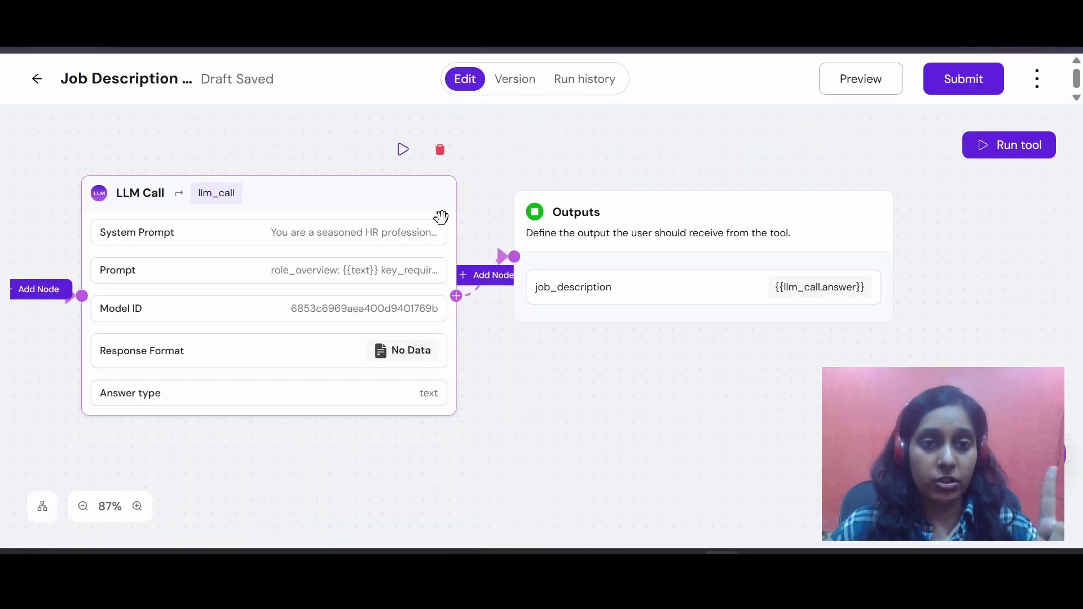
# Replace the job_description output's value with the variable {{llm_call}} and close the output settings.
pyautogui.click(357, 193)
pyautogui.scroll(-10, 573, 320)
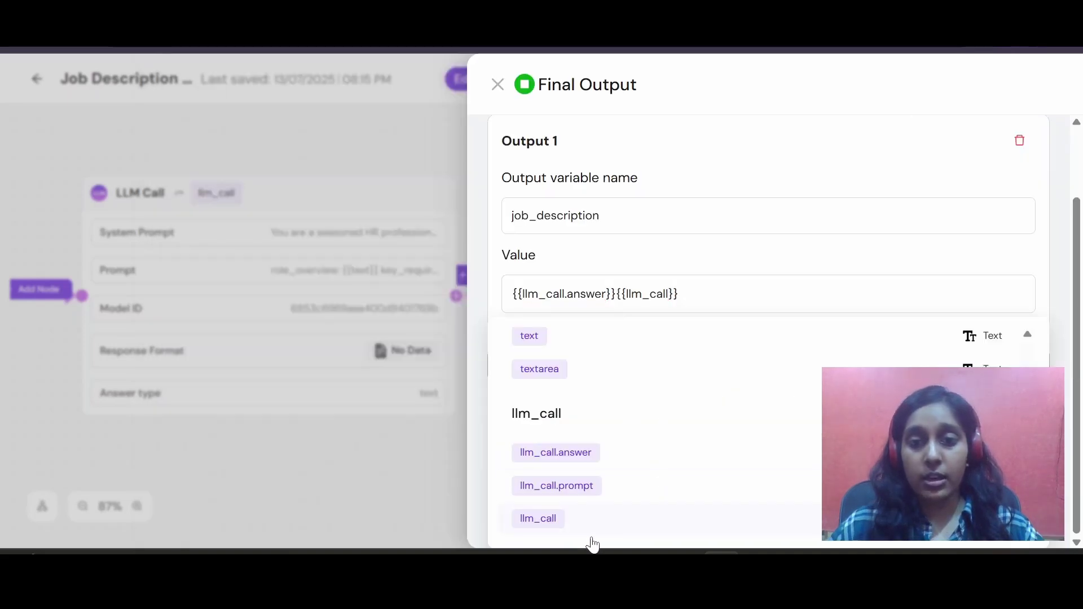
pyautogui.moveTo(616, 294); pyautogui.dragTo(458, 296)
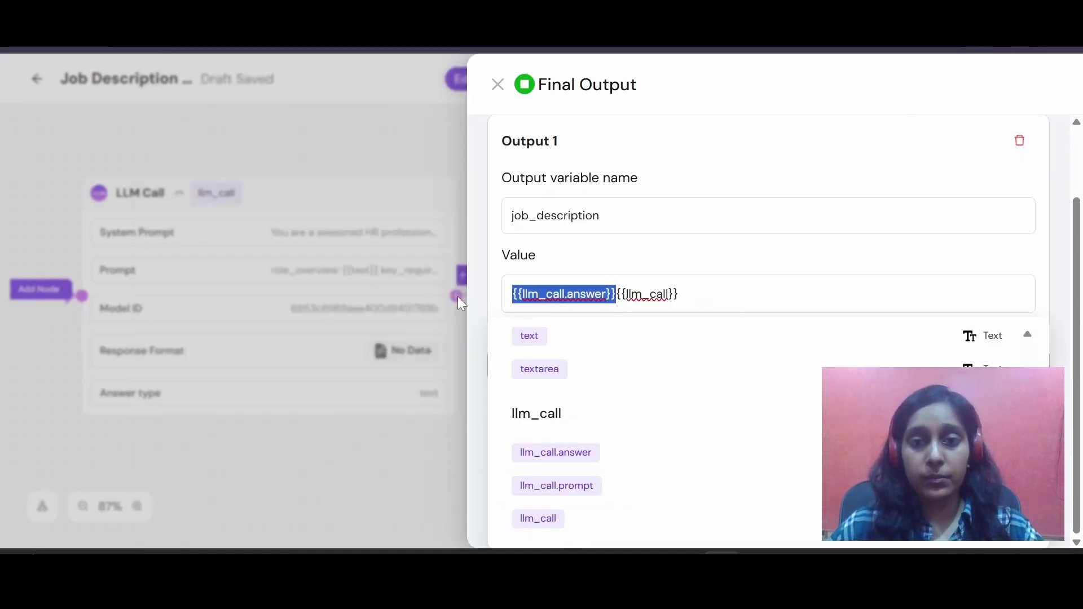
pyautogui.press('BackSpace')
pyautogui.click(927, 309)
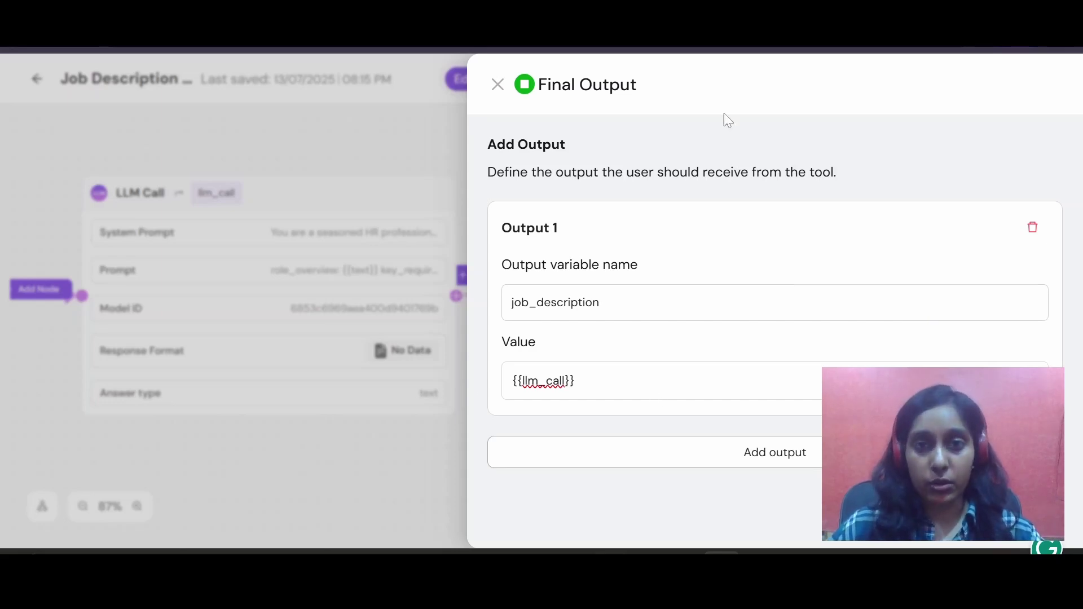
pyautogui.click(408, 148)
# Move the Start point node closer to the LLM Call node and shift LLM Call slightly toward it.
pyautogui.moveTo(408, 147); pyautogui.dragTo(911, 195)
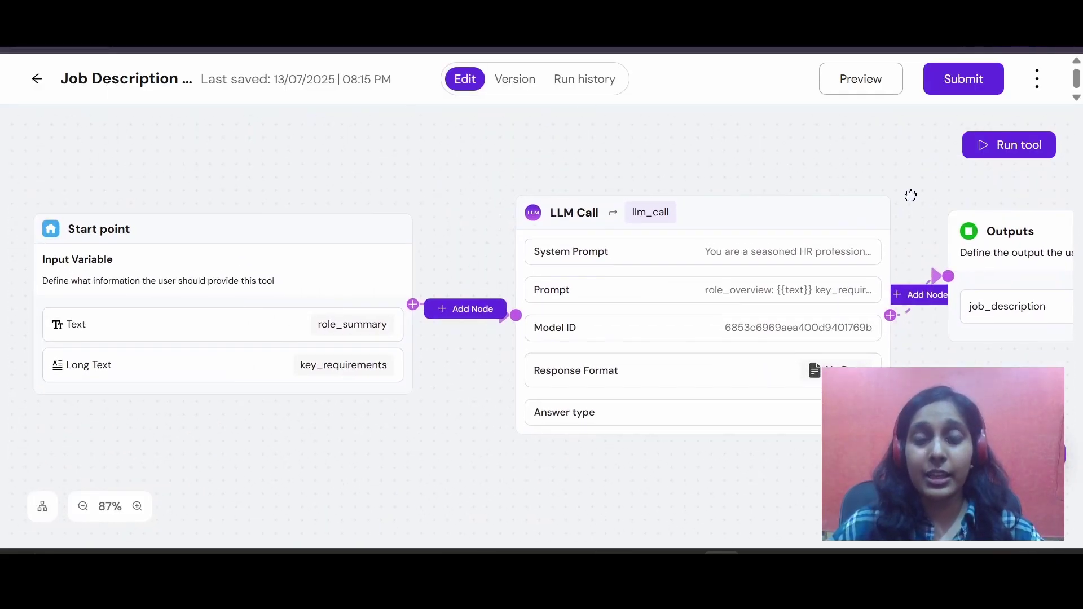
pyautogui.moveTo(314, 273); pyautogui.dragTo(367, 251)
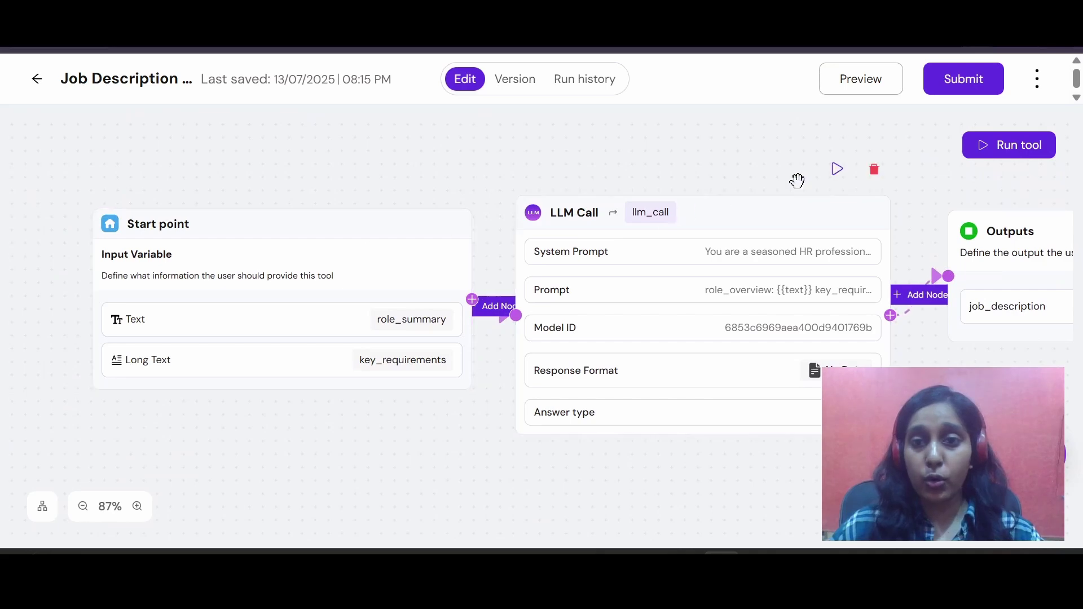
pyautogui.moveTo(798, 180)
pyautogui.mouseDown()
pyautogui.moveTo(763, 174)
pyautogui.moveTo(790, 175)
pyautogui.mouseUp()
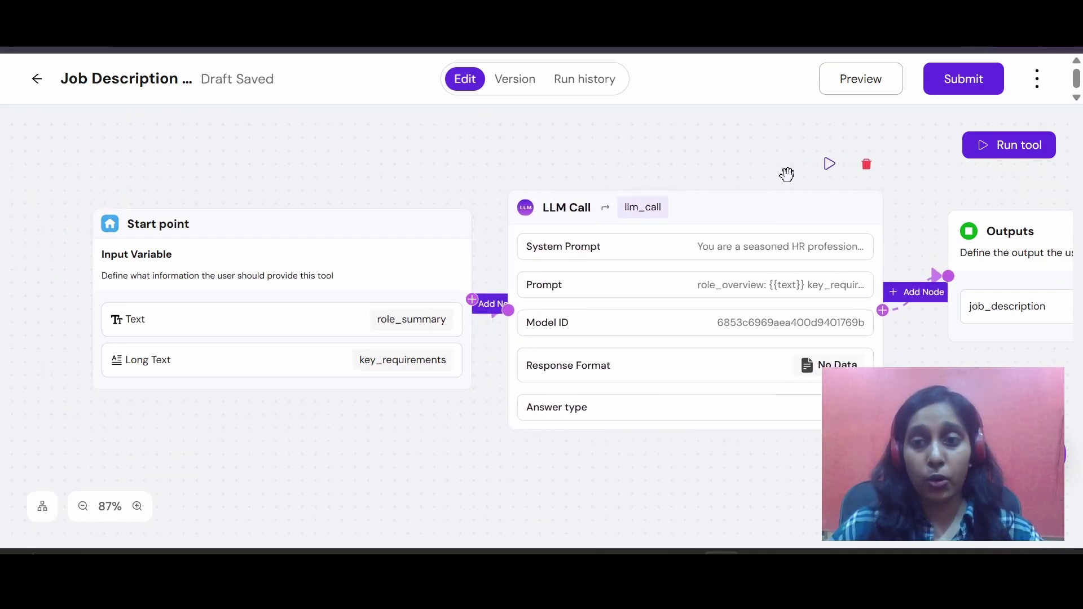
# Run the whole tool to generate a test job description.
pyautogui.click(982, 152)
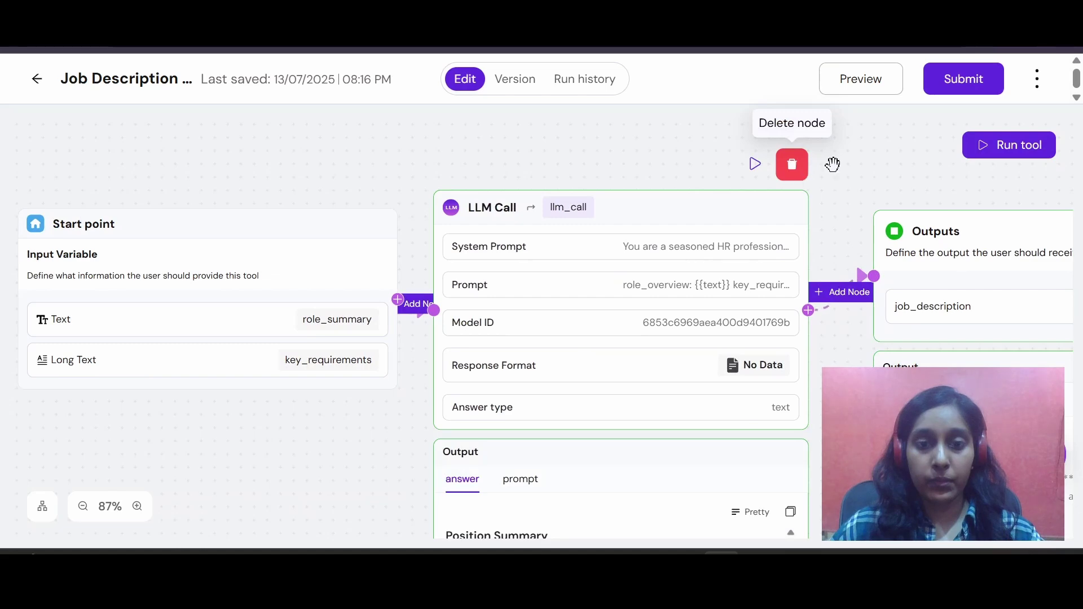
pyautogui.moveTo(924, 181); pyautogui.dragTo(718, 73)
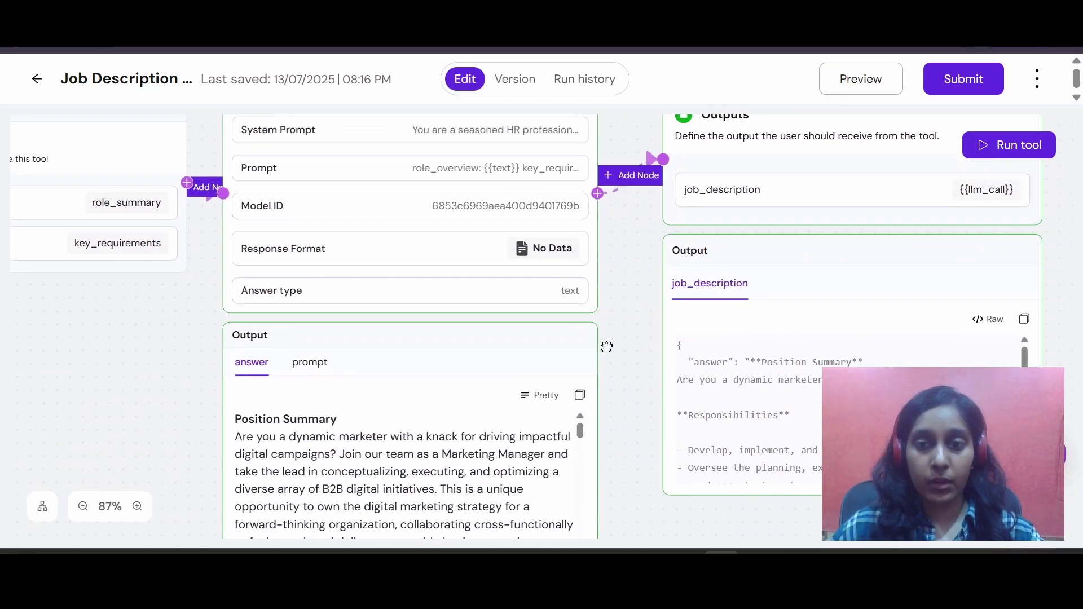
# Read through the LLM Call's generated answer, checking each section from Position Summary to How to Apply.
pyautogui.scroll(-3, 515, 413)
pyautogui.scroll(-3, 515, 414)
pyautogui.scroll(3, 516, 413)
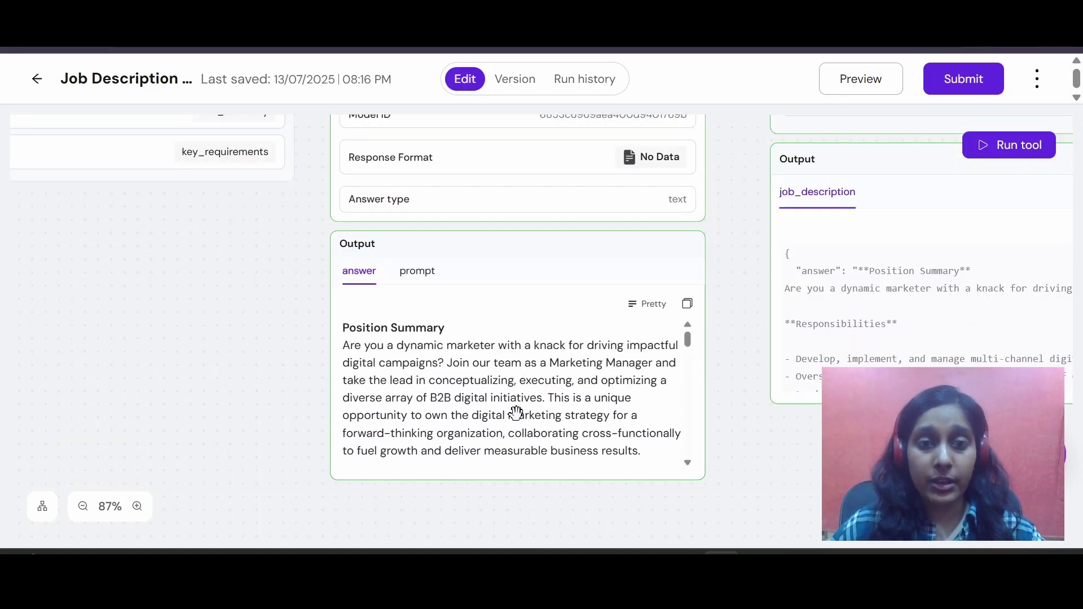
pyautogui.scroll(-5, 515, 414)
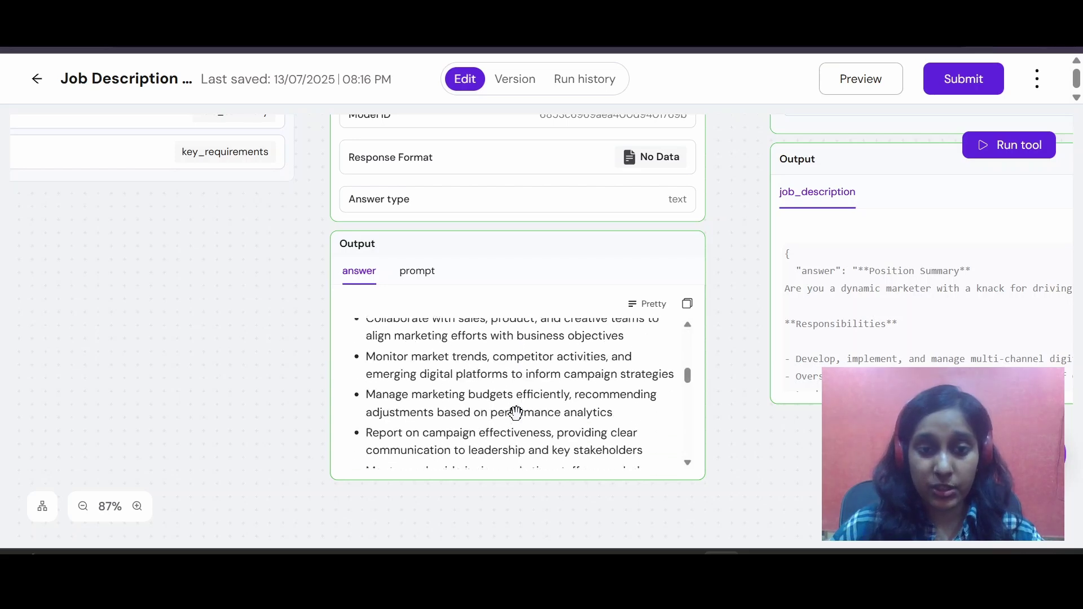
pyautogui.scroll(-8, 515, 413)
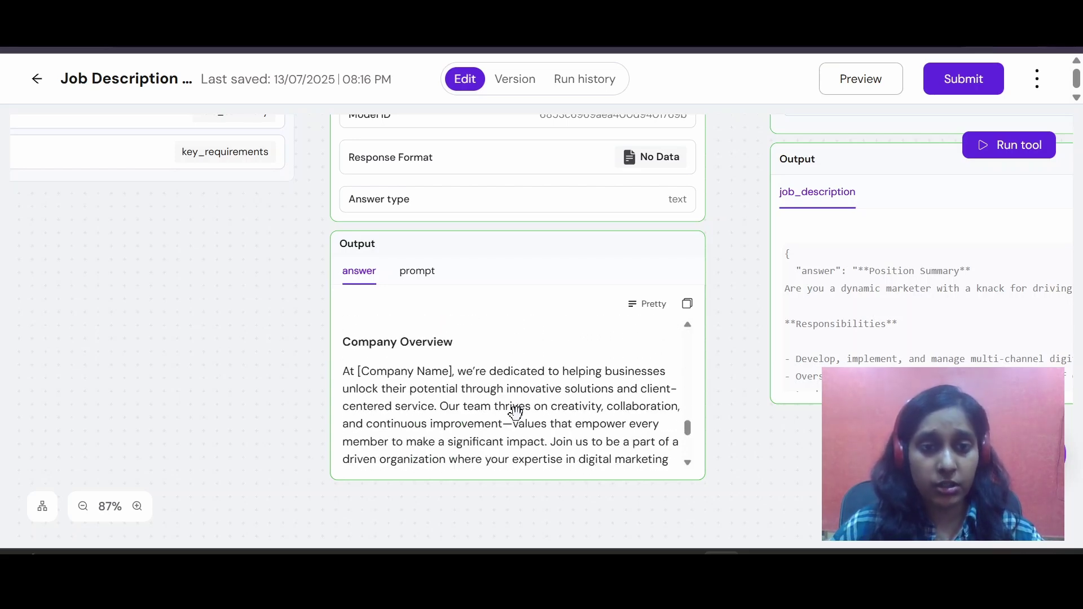
pyautogui.scroll(-4, 515, 414)
pyautogui.scroll(2, 515, 414)
pyautogui.scroll(-2, 515, 414)
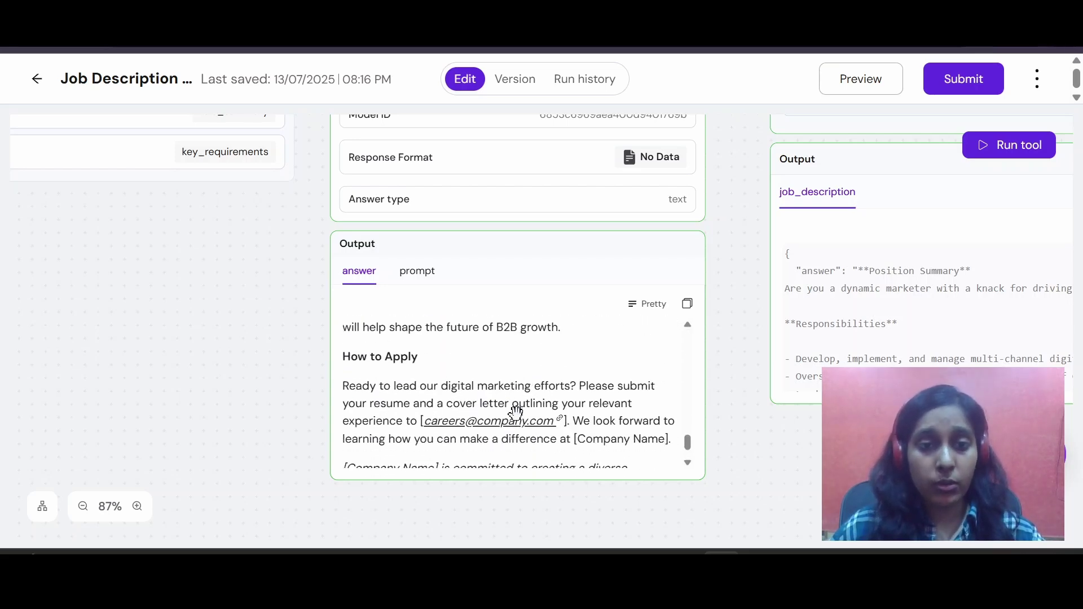
pyautogui.scroll(15, 516, 413)
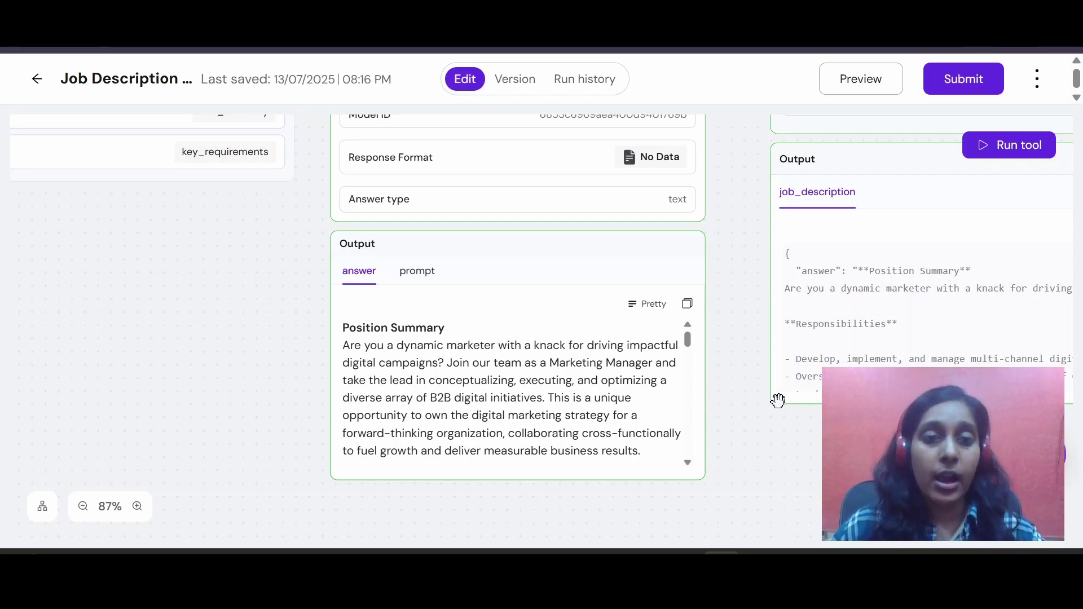
pyautogui.moveTo(743, 259); pyautogui.dragTo(750, 396)
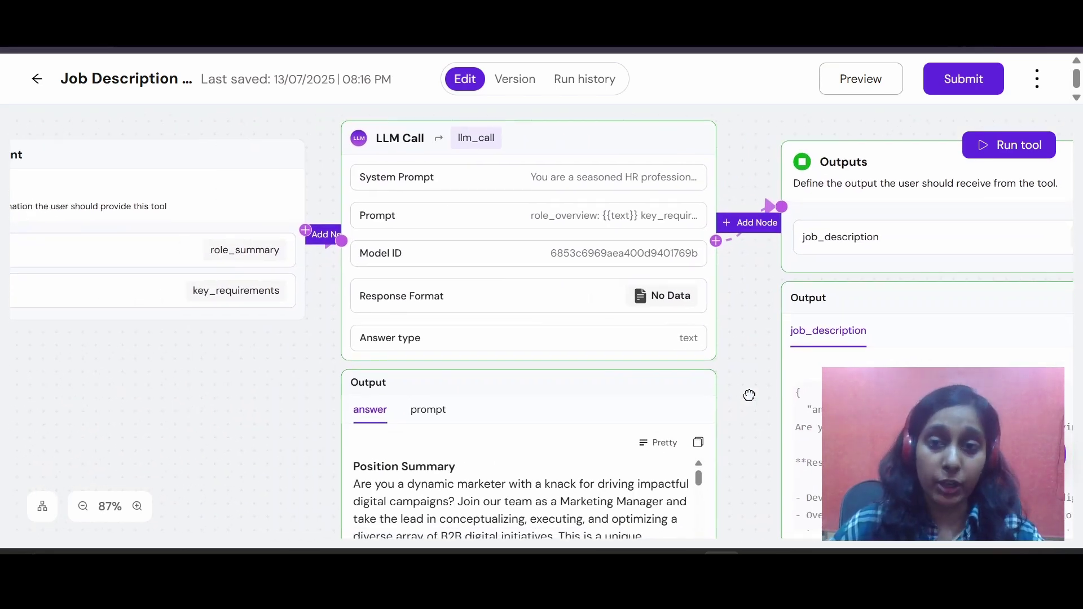